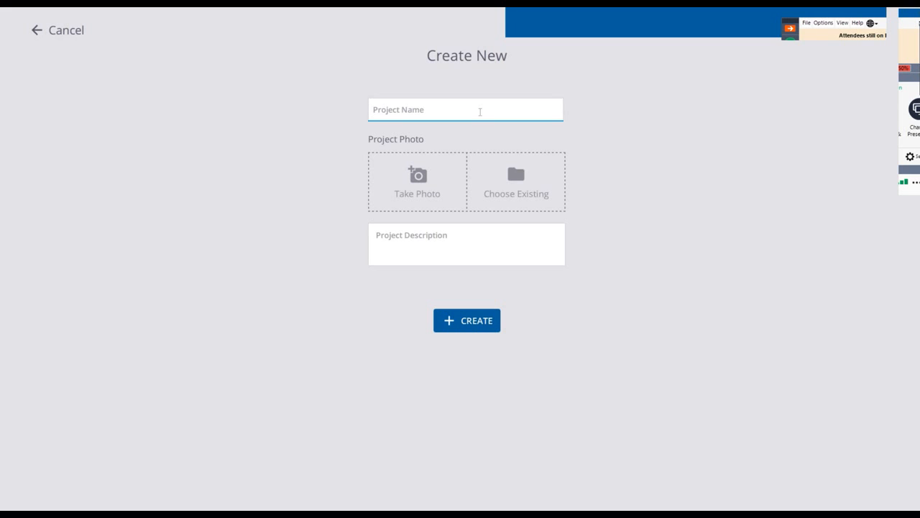
# Create a new project named Home2
pyautogui.write('2')
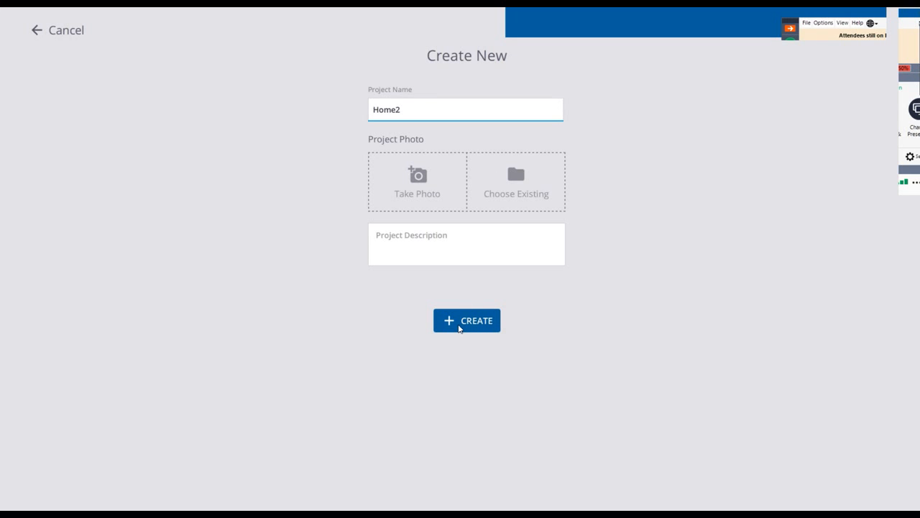
pyautogui.click(459, 325)
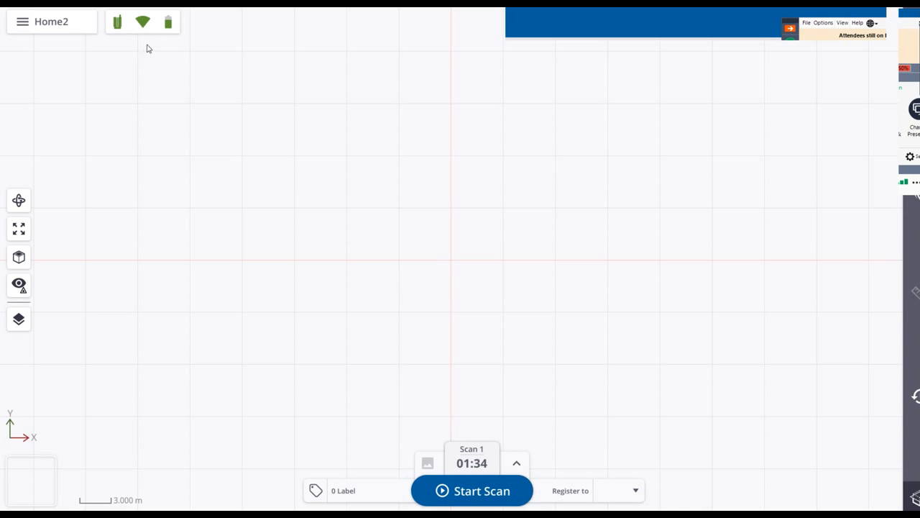
# Check the connected scanner's Wi-Fi, battery and storage status, and collapse the expanded scan tools
pyautogui.click(119, 23)
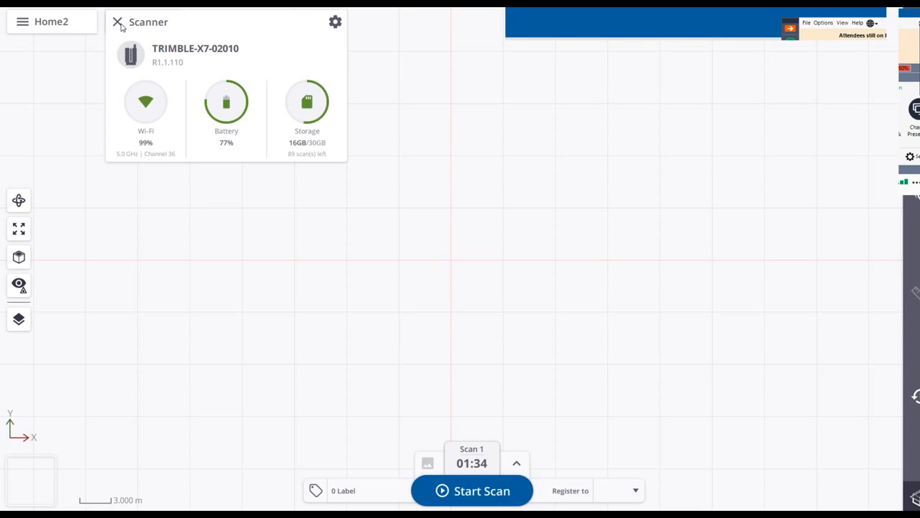
pyautogui.click(119, 23)
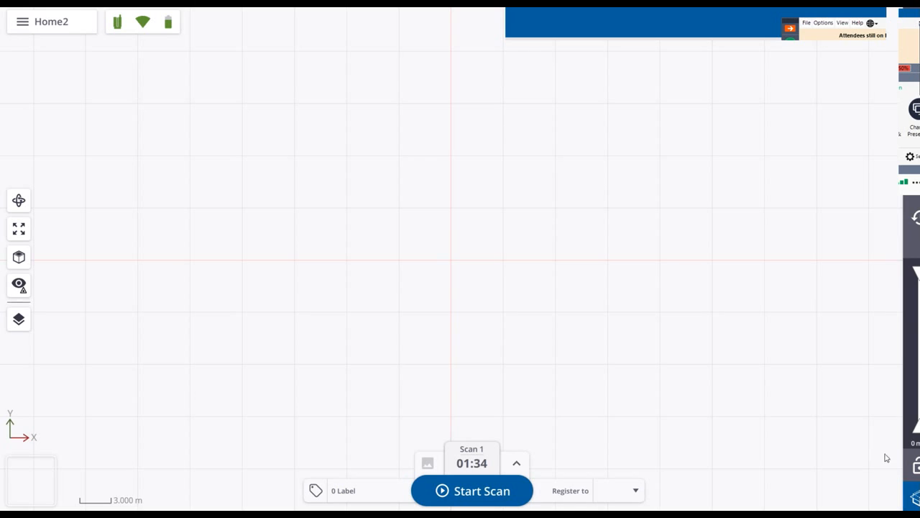
pyautogui.click(917, 498)
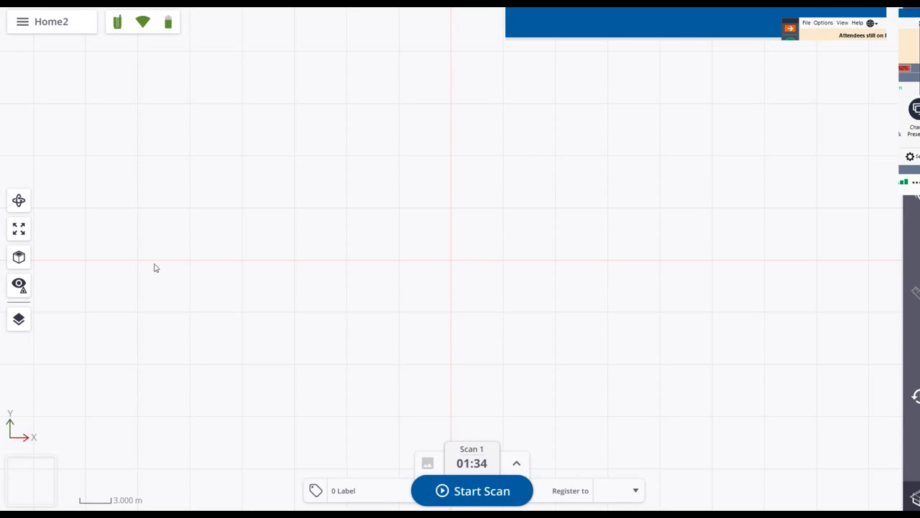
# Review the General, Units, Images and Scanner settings, and return to the project
pyautogui.click(23, 22)
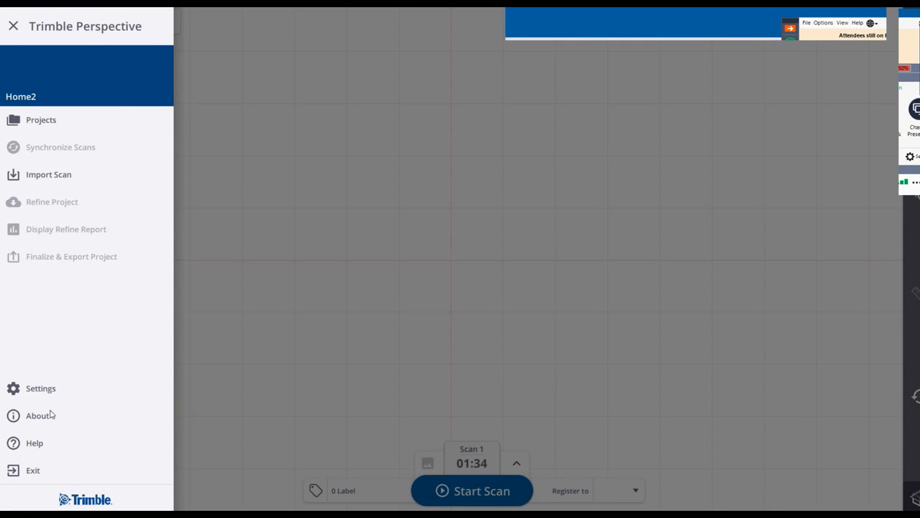
pyautogui.click(41, 390)
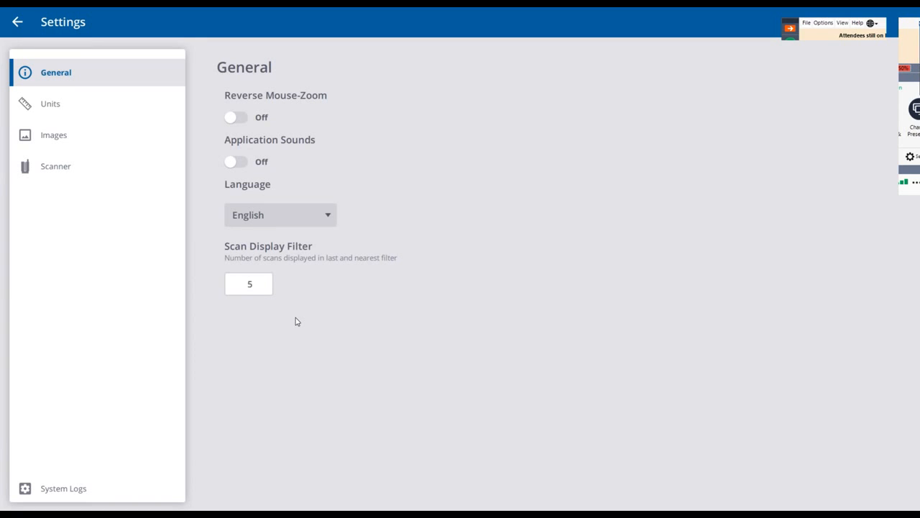
pyautogui.click(62, 106)
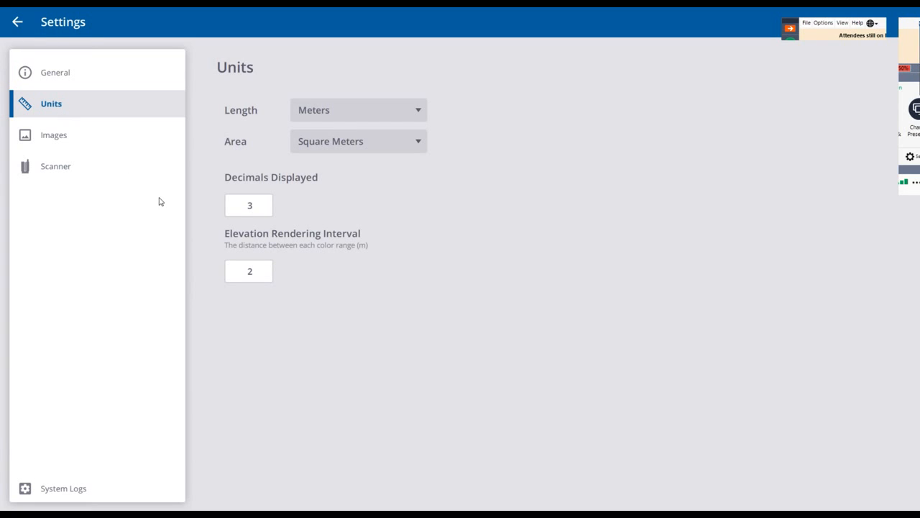
pyautogui.click(64, 142)
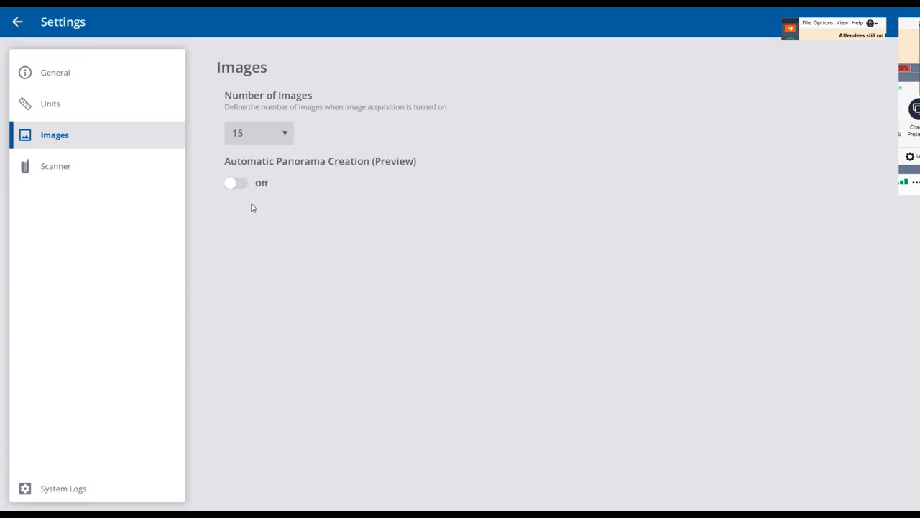
pyautogui.click(68, 172)
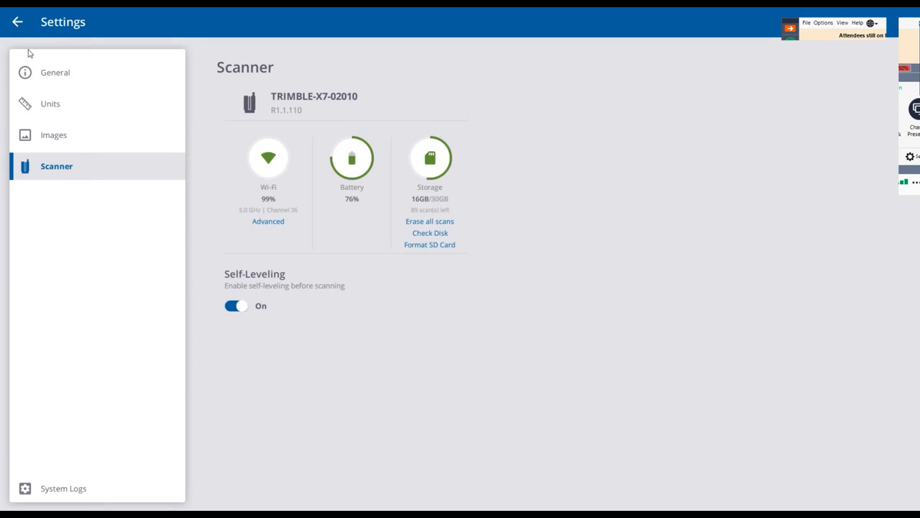
pyautogui.click(18, 24)
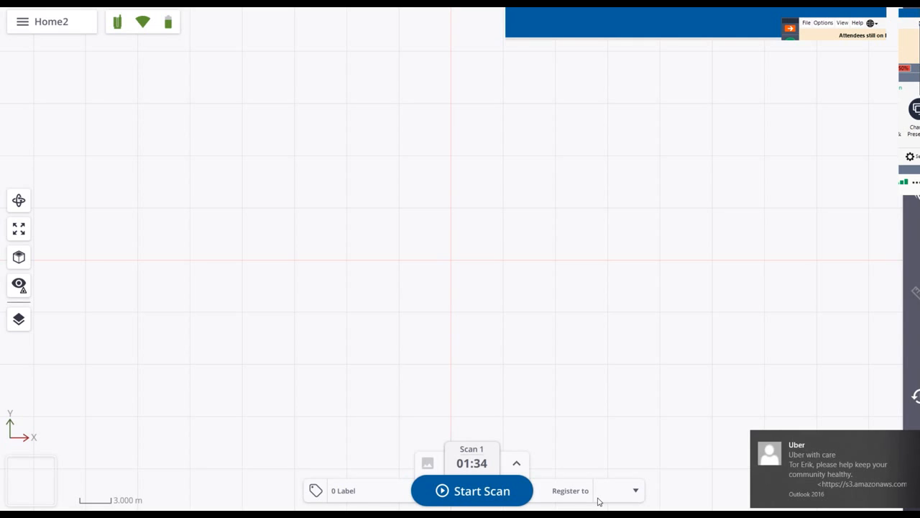
# Show the full point spacing details in the scan parameters and set the scan time to 4 Minutes
pyautogui.click(517, 464)
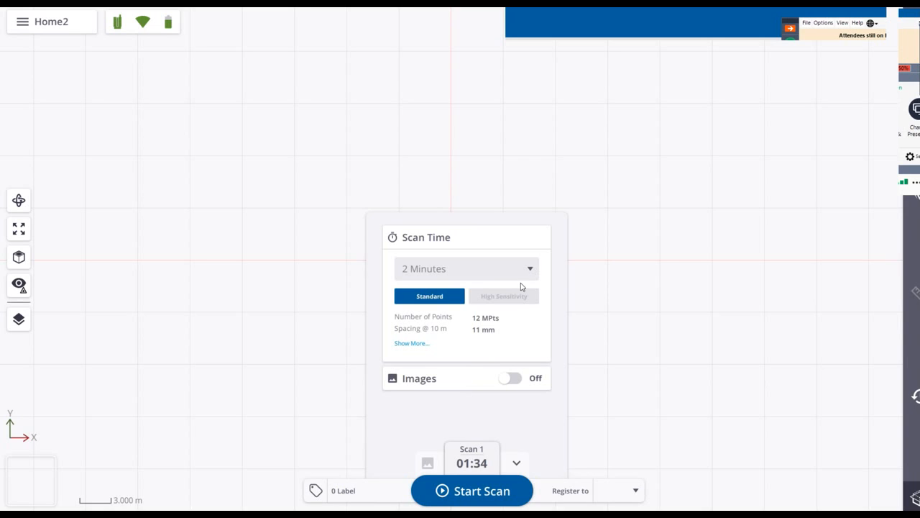
pyautogui.click(417, 345)
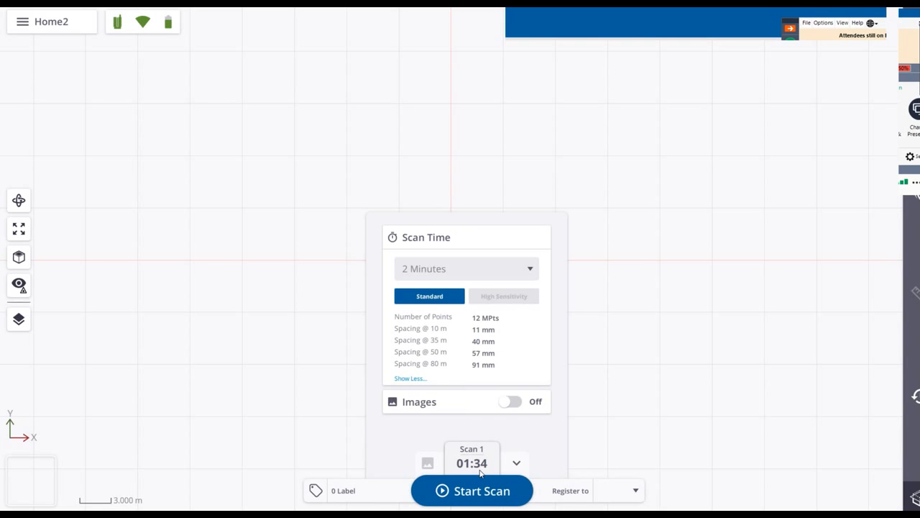
pyautogui.click(530, 270)
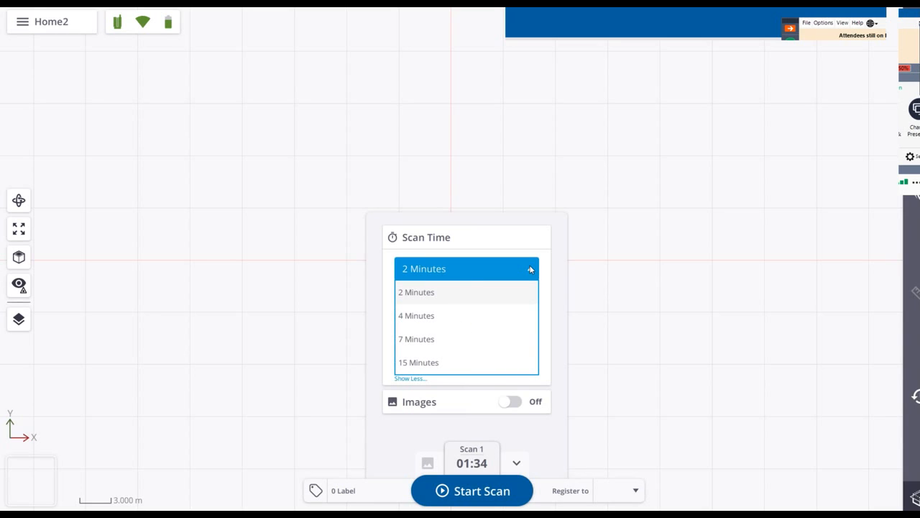
pyautogui.click(472, 323)
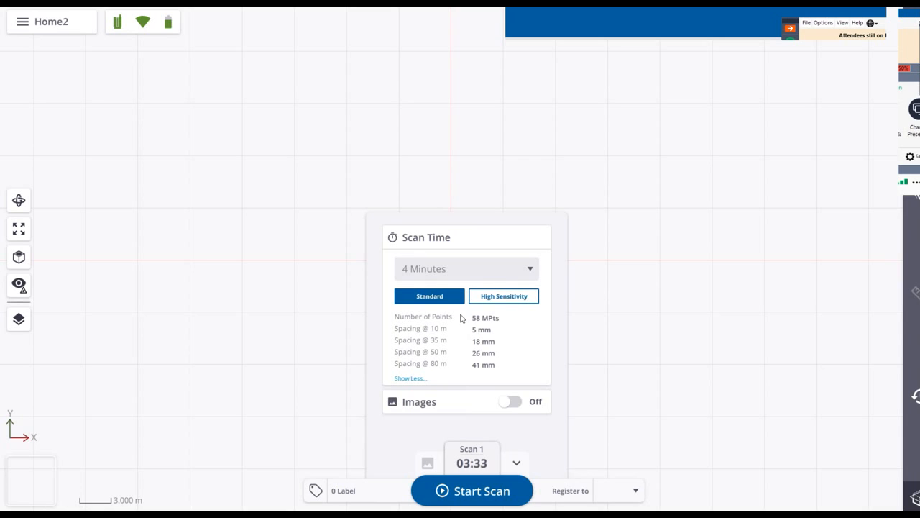
# Compare the High Sensitivity and Standard modes for the 4-minute scan, leaving Standard selected
pyautogui.click(510, 303)
pyautogui.click(441, 303)
pyautogui.click(513, 301)
pyautogui.click(442, 301)
# Turn on image acquisition, look through the white balance options, and turn images off again
pyautogui.click(512, 402)
pyautogui.click(532, 428)
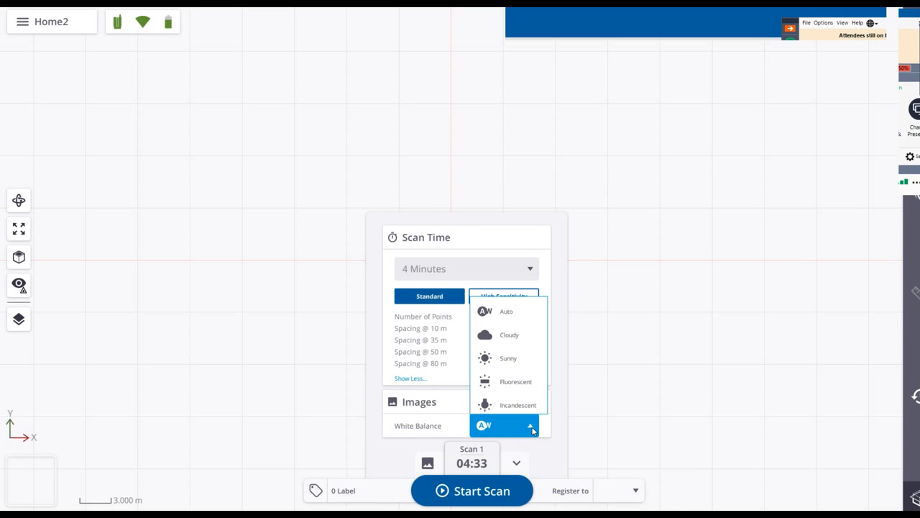
pyautogui.click(532, 429)
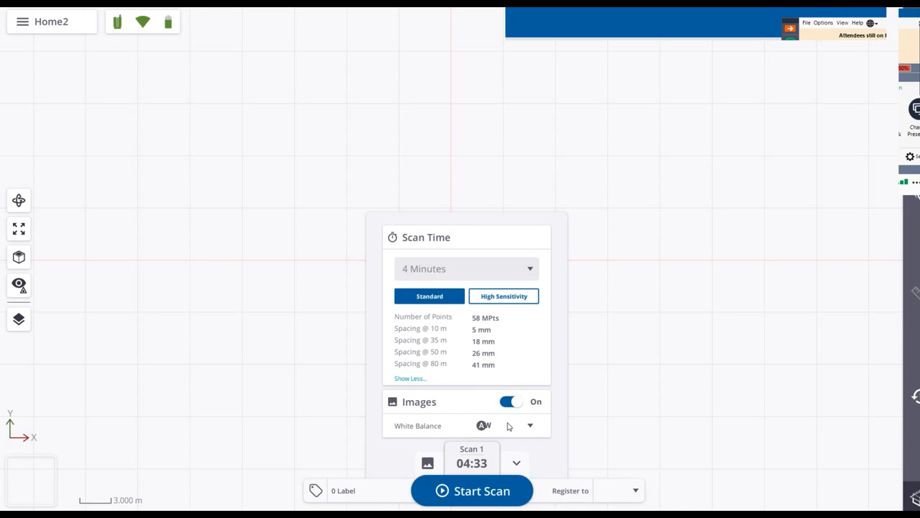
pyautogui.click(509, 402)
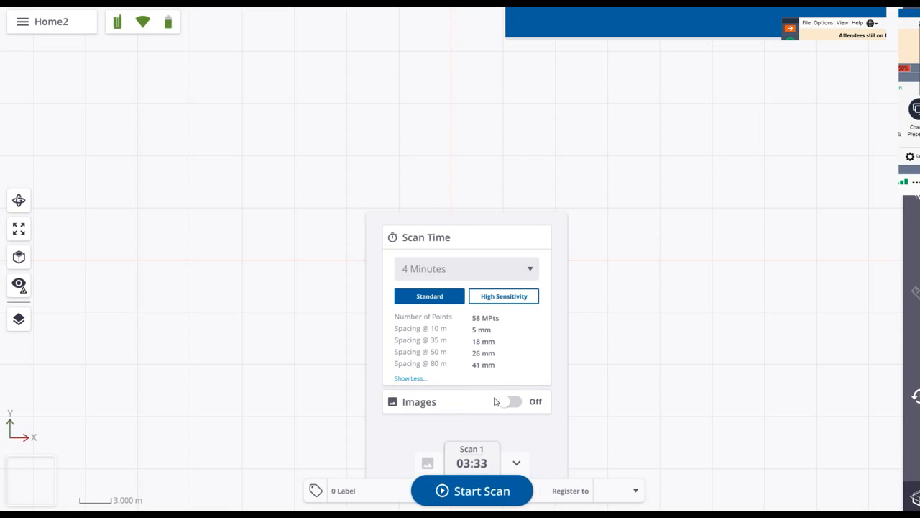
# Set the scan time to 2 Minutes, hide the extra spacing details, and close the scan parameters
pyautogui.click(531, 268)
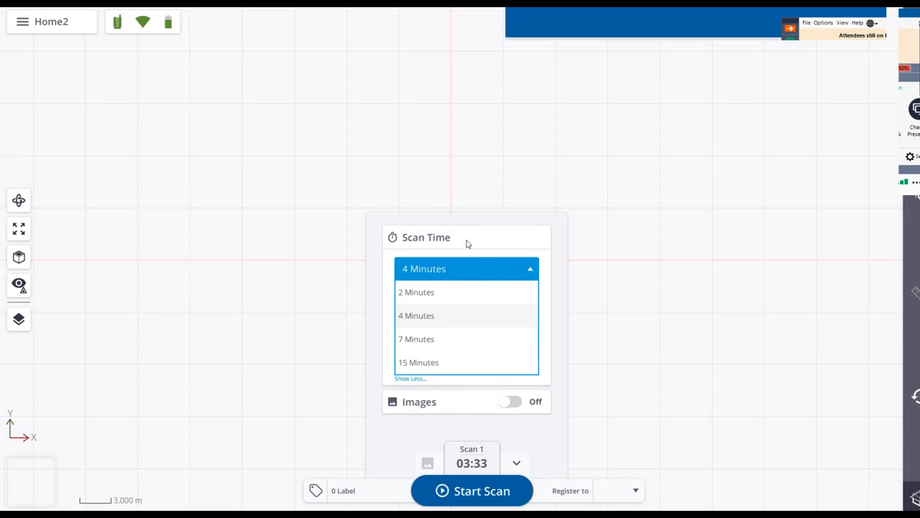
pyautogui.click(428, 293)
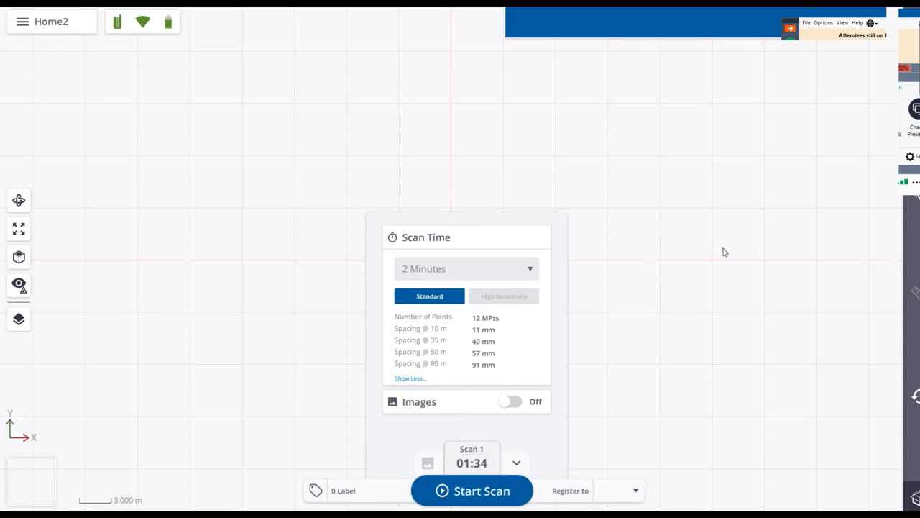
pyautogui.click(409, 378)
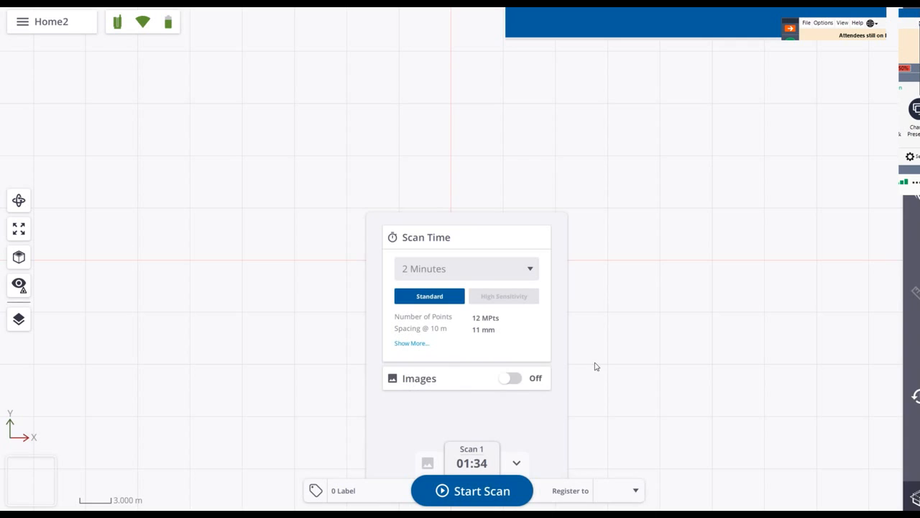
pyautogui.click(517, 462)
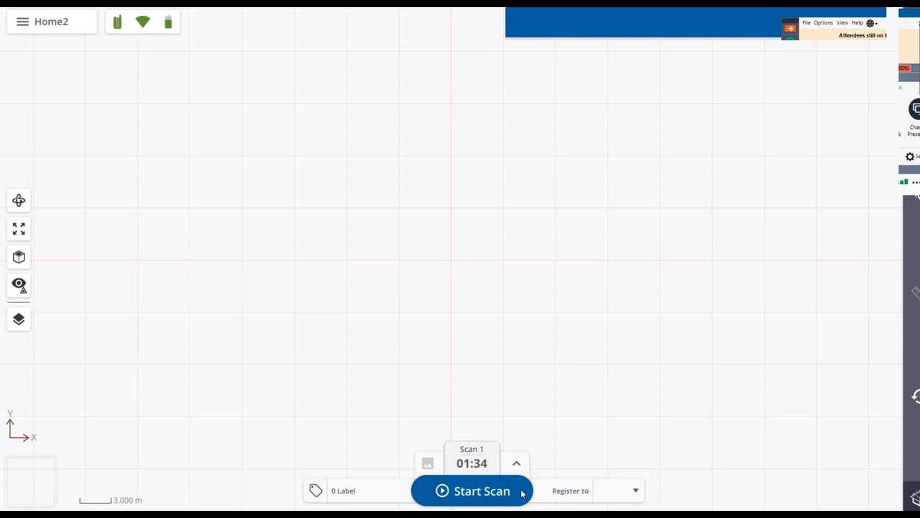
# Run the first scan, and start the second scan registered to the last one
pyautogui.click(442, 492)
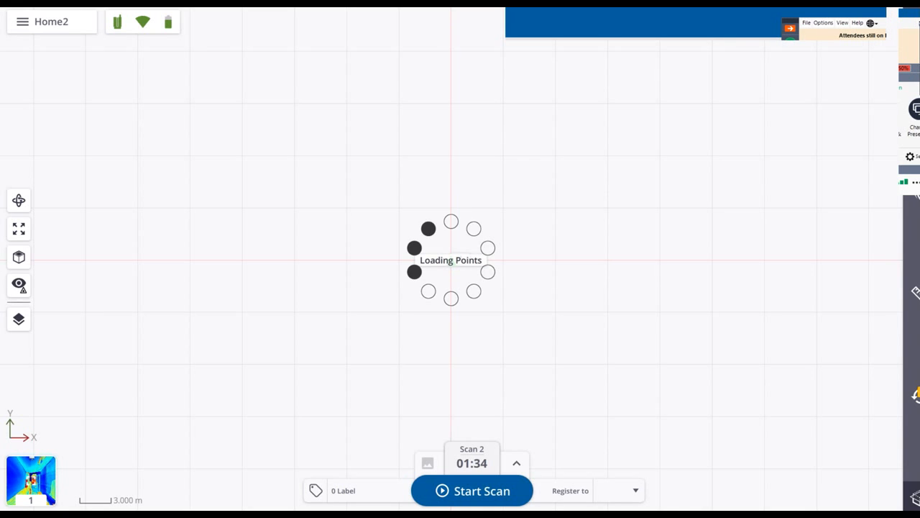
pyautogui.click(446, 493)
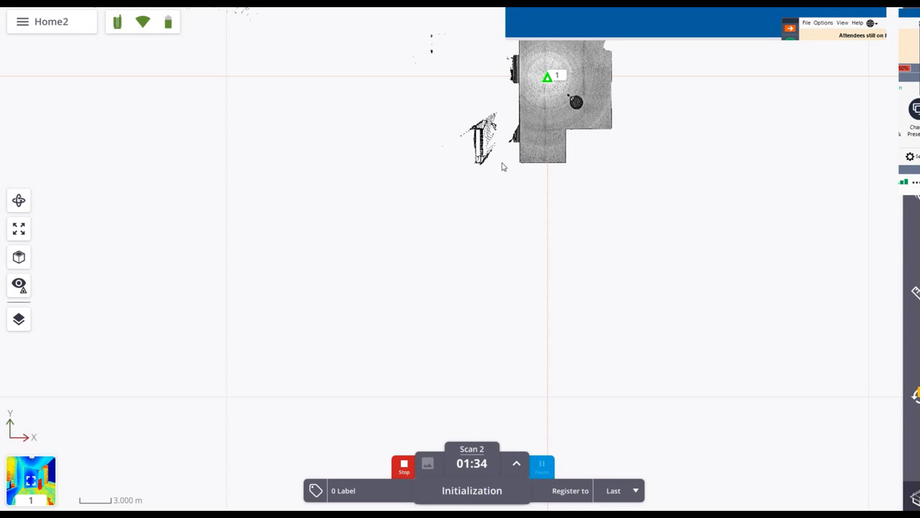
# Examine the first scan's point cloud from above and in a rotated 3D view
pyautogui.moveTo(491, 223); pyautogui.dragTo(380, 335)
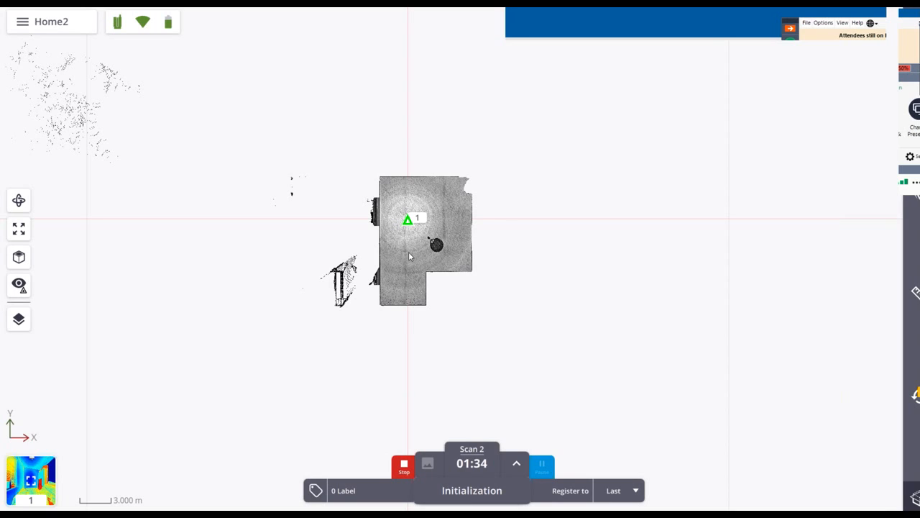
pyautogui.scroll(3, 406, 223)
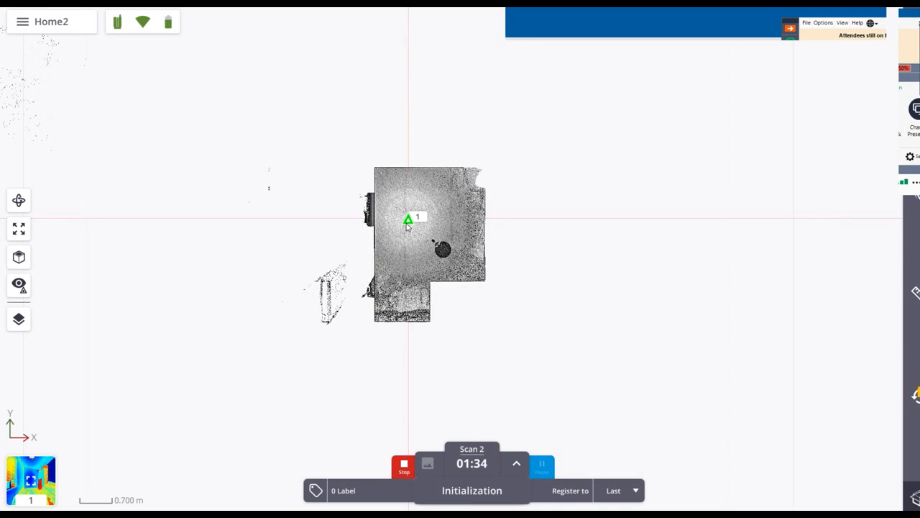
pyautogui.scroll(4, 411, 225)
pyautogui.scroll(-1, 415, 224)
pyautogui.scroll(-1, 416, 224)
pyautogui.scroll(2, 417, 225)
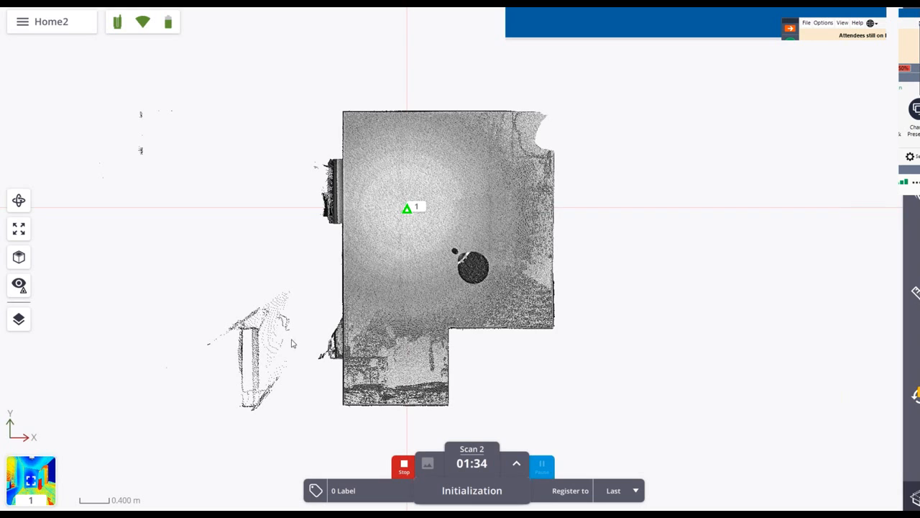
pyautogui.click(19, 200)
pyautogui.moveTo(381, 259); pyautogui.dragTo(390, 243)
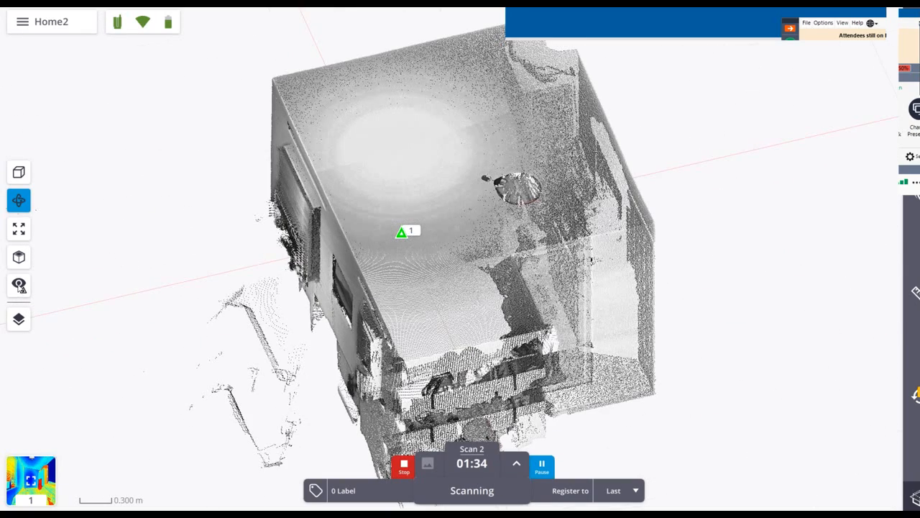
# Check the scan visibility options and examine the room's point cloud from a standard side view
pyautogui.click(19, 284)
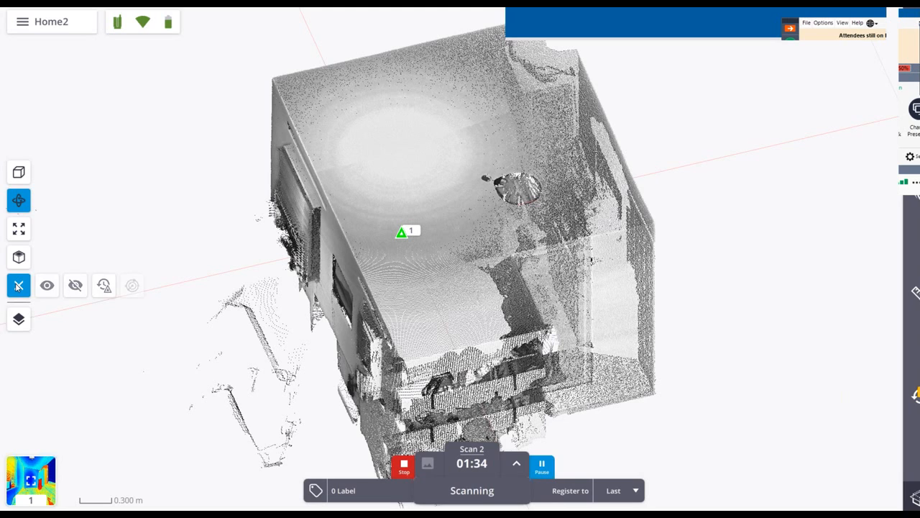
pyautogui.click(19, 285)
pyautogui.click(18, 257)
pyautogui.click(76, 259)
pyautogui.scroll(-3, 345, 344)
pyautogui.moveTo(394, 339); pyautogui.dragTo(371, 256, button='middle')
pyautogui.scroll(3, 371, 255)
pyautogui.scroll(2, 372, 259)
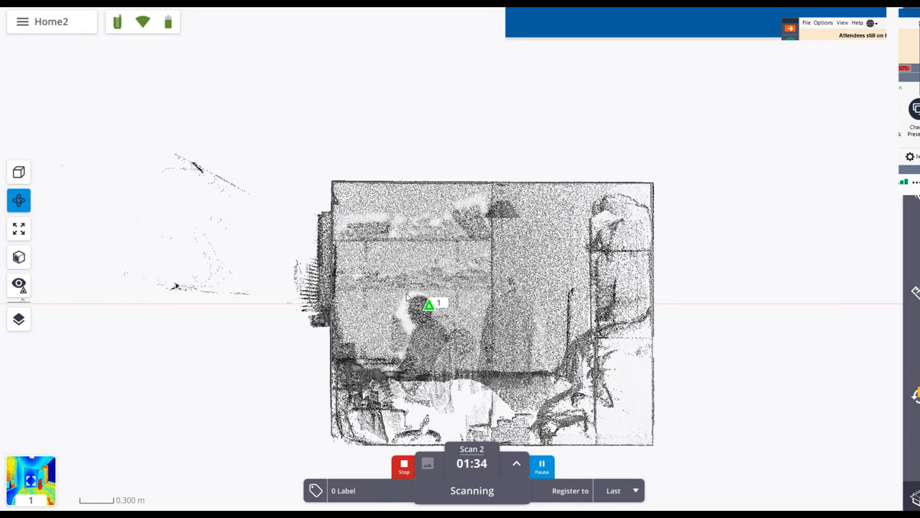
pyautogui.moveTo(389, 300); pyautogui.dragTo(330, 263, button='middle')
pyautogui.scroll(-3, 329, 265)
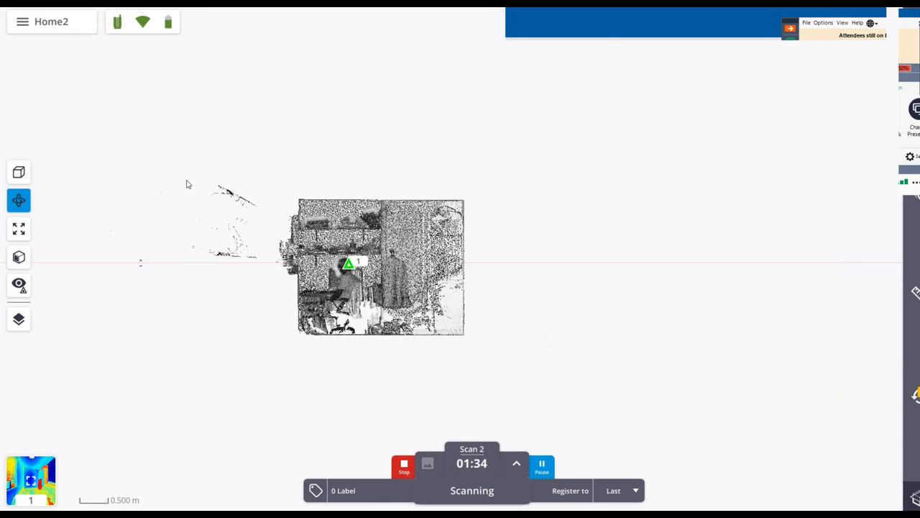
# Leave 3D rotation and inspect the first scan in plan view
pyautogui.click(20, 200)
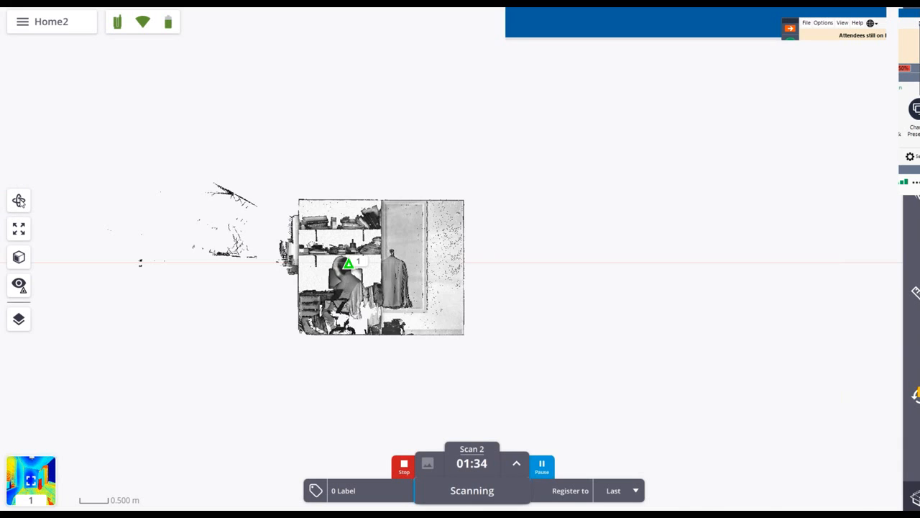
pyautogui.scroll(-5, 401, 307)
pyautogui.moveTo(382, 280); pyautogui.dragTo(298, 194)
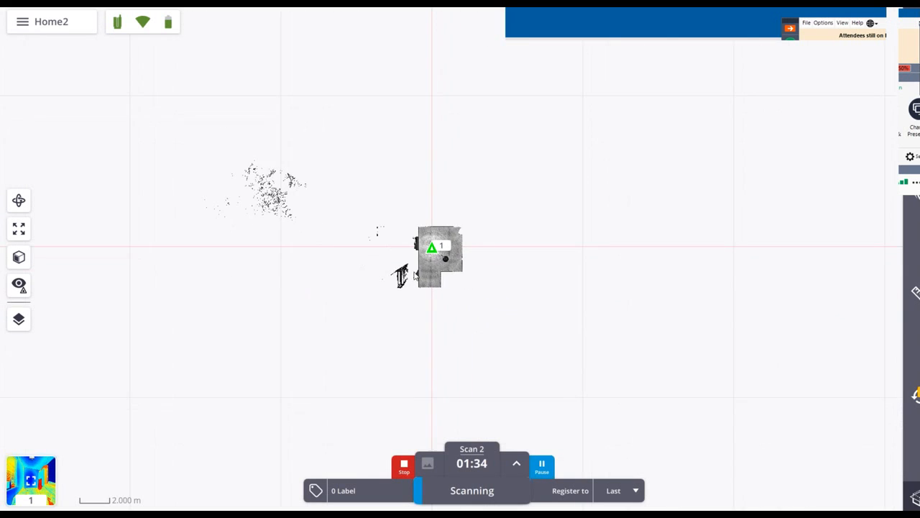
pyautogui.scroll(8, 440, 256)
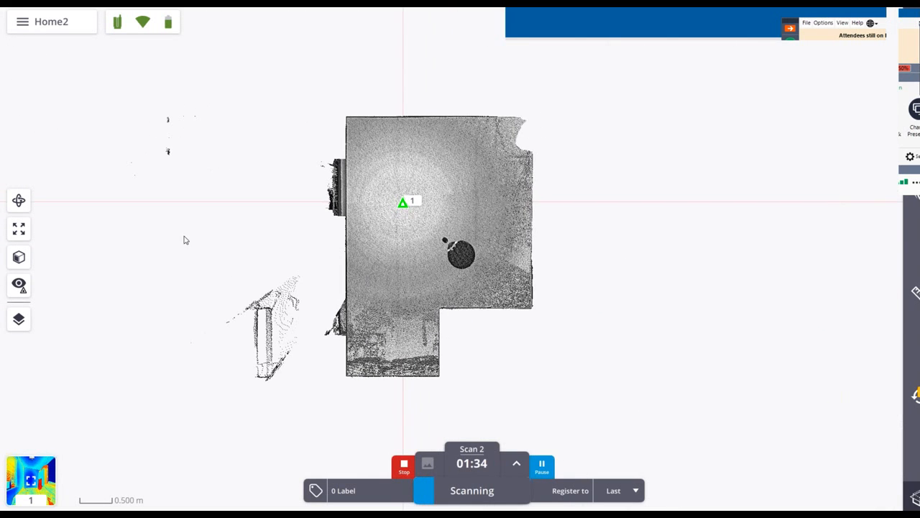
# Look around inside scan 1's station view, switch its coloring to Grey Scaled Intensity, and return to the plan view
pyautogui.click(30, 480)
pyautogui.moveTo(164, 300); pyautogui.dragTo(339, 327)
pyautogui.moveTo(215, 312); pyautogui.dragTo(43, 311)
pyautogui.click(18, 303)
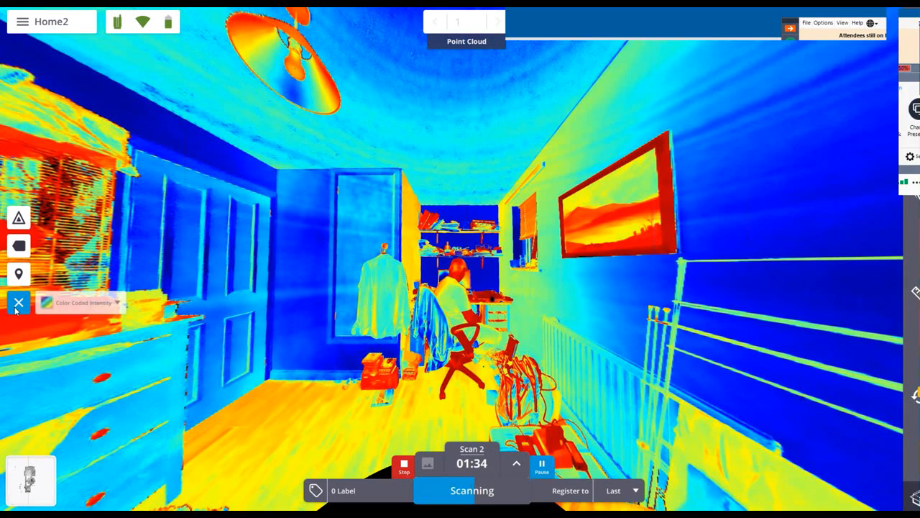
pyautogui.click(118, 305)
pyautogui.click(107, 323)
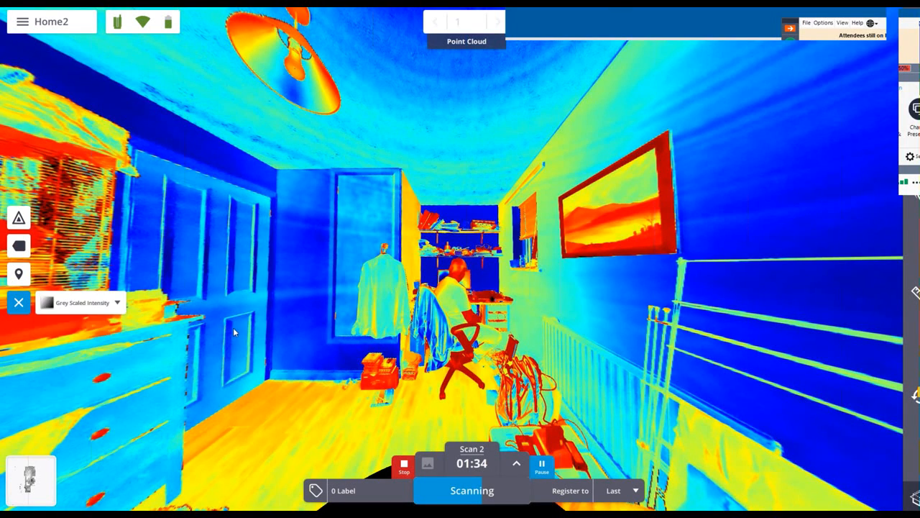
pyautogui.moveTo(234, 329); pyautogui.dragTo(287, 318)
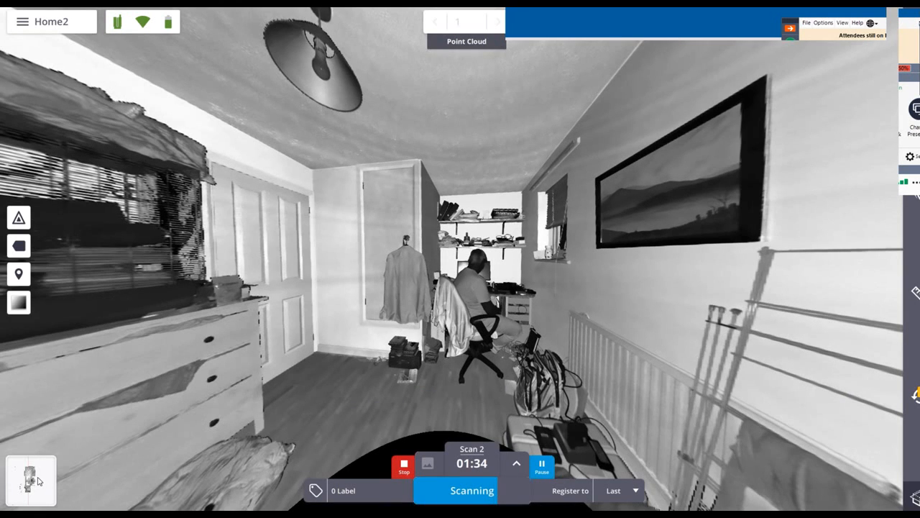
pyautogui.click(38, 480)
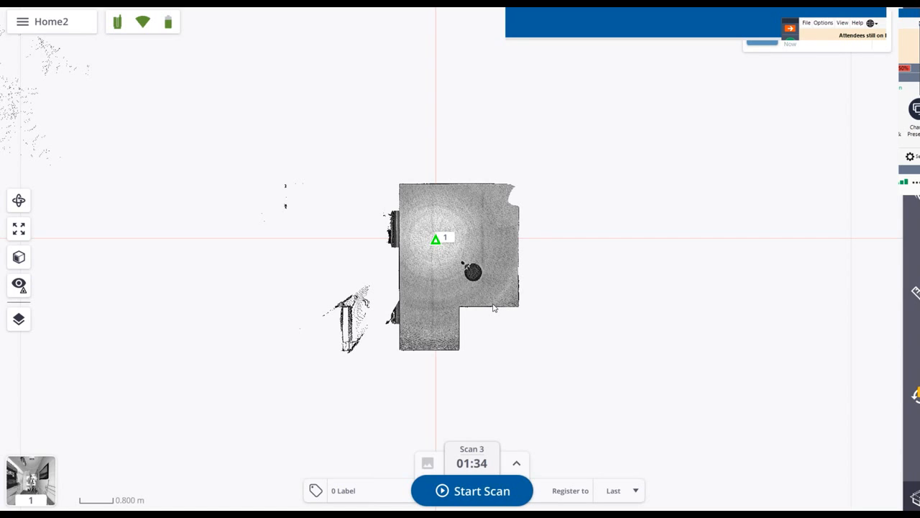
# Start the third scan registered to the last one, and color the plan view's point cloud by Scan Color
pyautogui.click(439, 491)
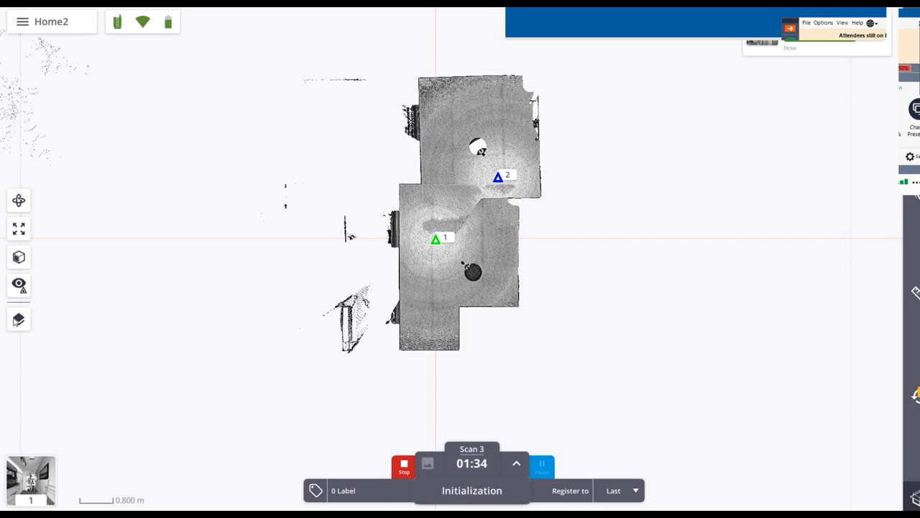
pyautogui.click(16, 319)
pyautogui.click(20, 320)
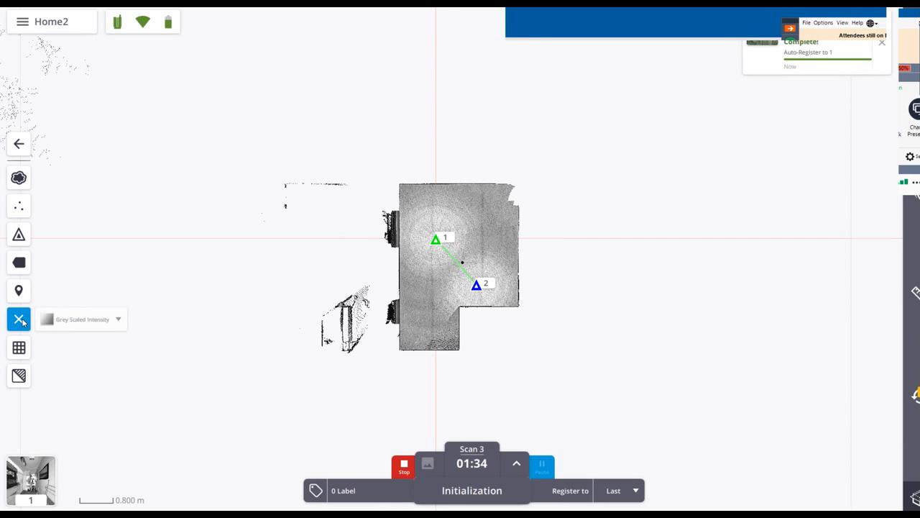
pyautogui.click(119, 319)
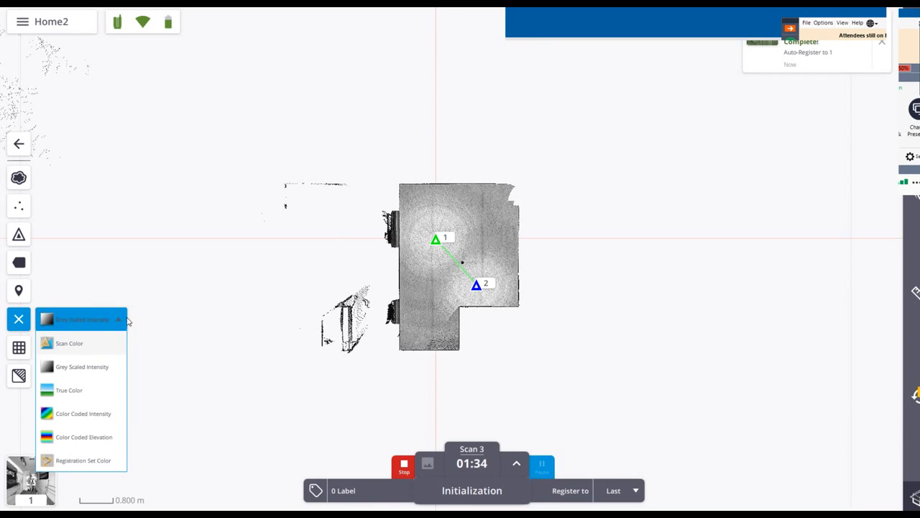
pyautogui.click(90, 343)
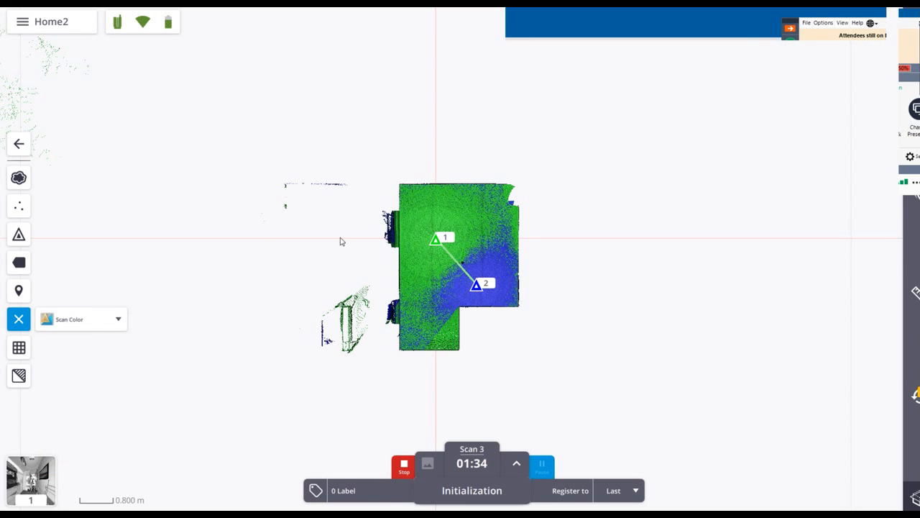
# Examine the overlap of scans 1 and 2 up close, and review scan 2's auto-registration details
pyautogui.scroll(2, 347, 246)
pyautogui.scroll(2, 346, 242)
pyautogui.moveTo(341, 241); pyautogui.dragTo(252, 204)
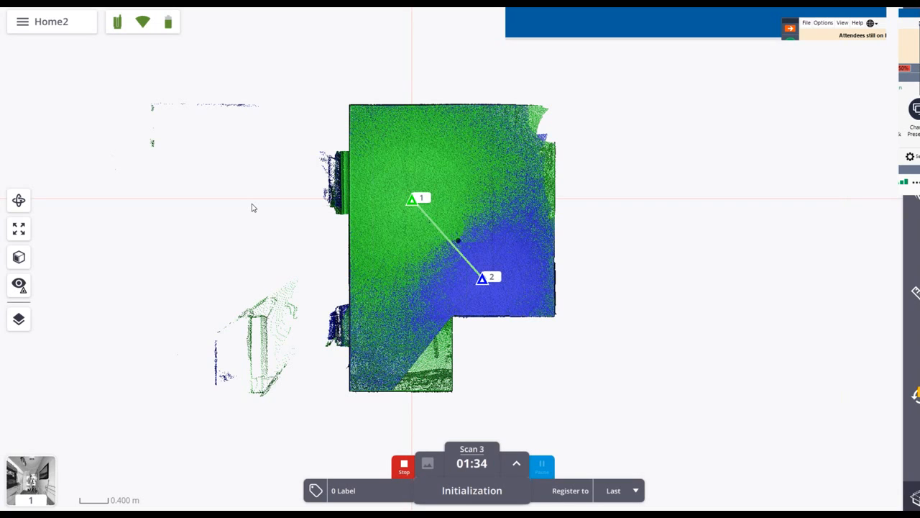
pyautogui.click(918, 96)
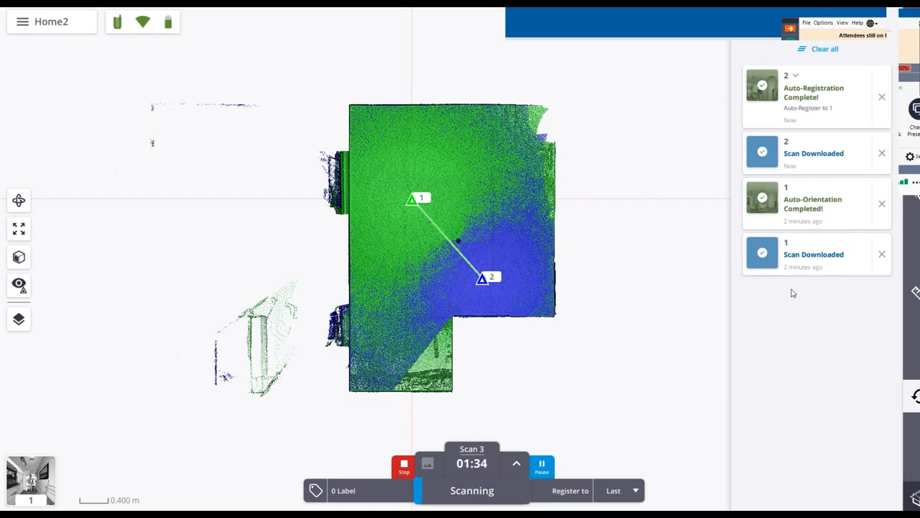
pyautogui.click(838, 101)
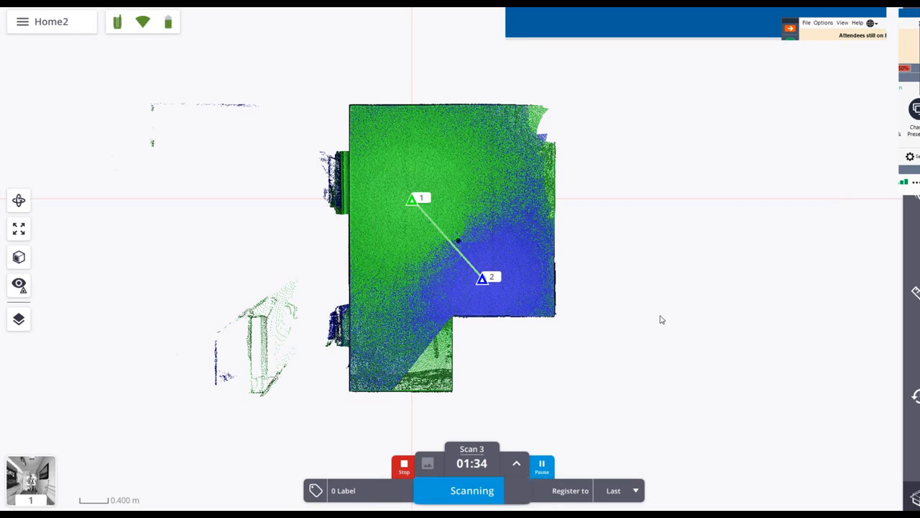
# Create an annotation named Door on the door in scan 1's station view, and return to the plan view
pyautogui.click(31, 478)
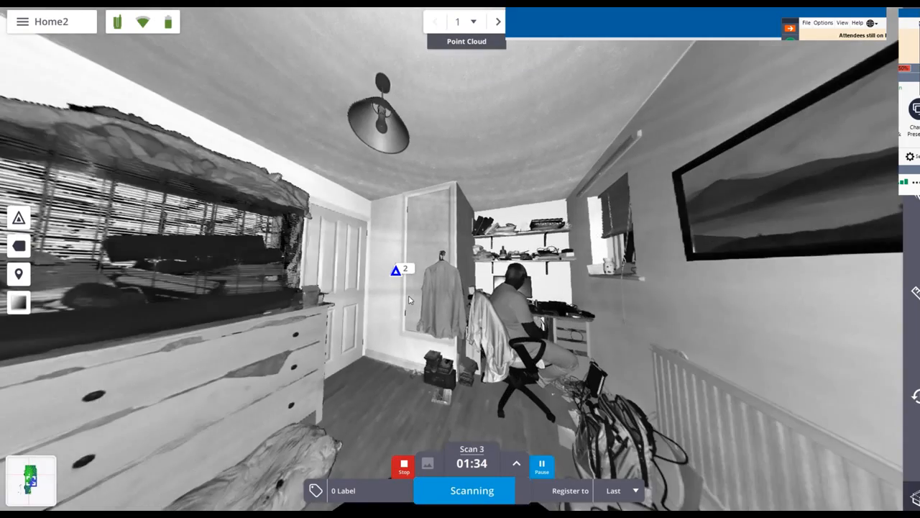
pyautogui.scroll(5, 394, 284)
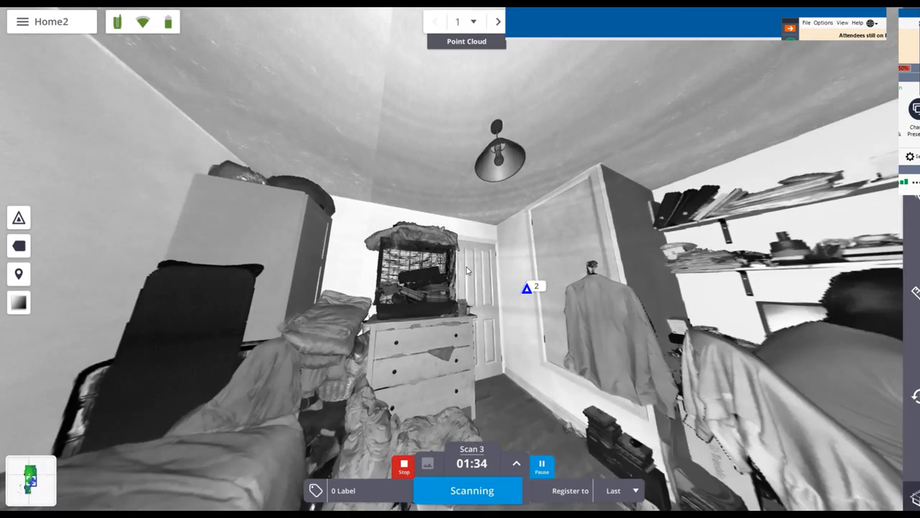
pyautogui.scroll(5, 482, 262)
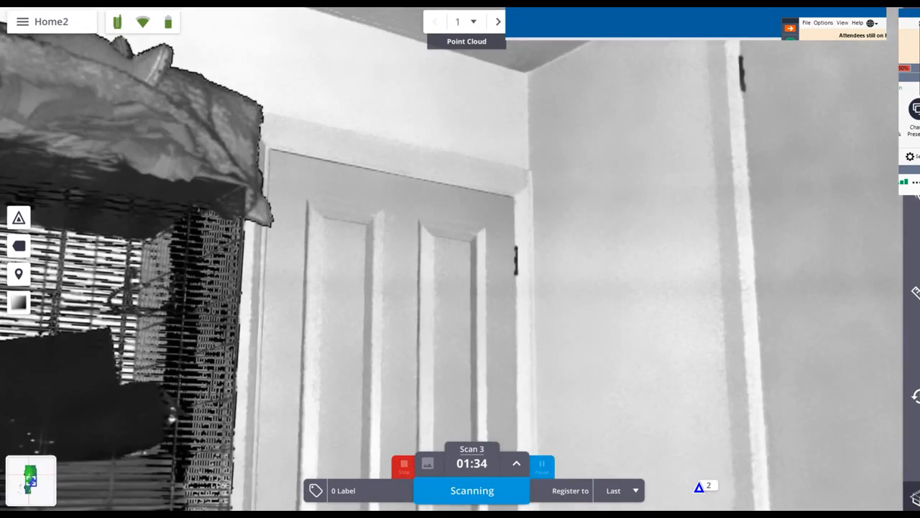
pyautogui.click(911, 192)
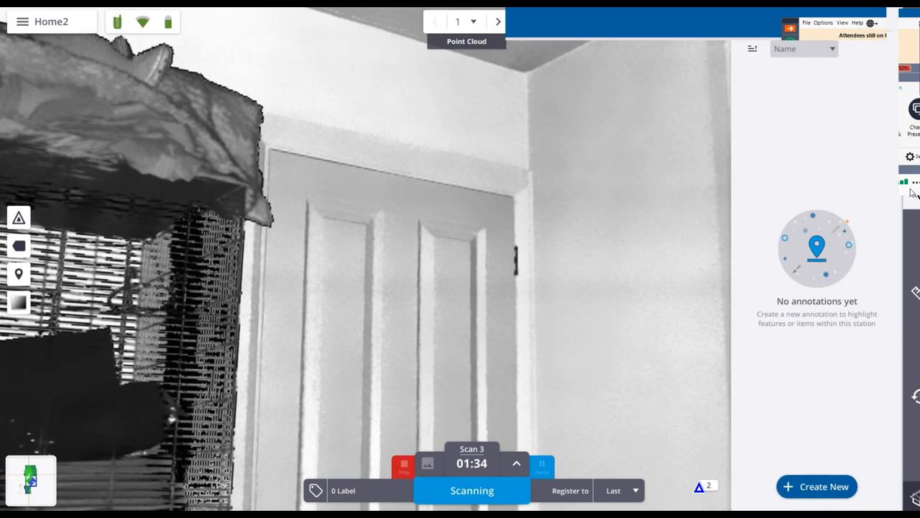
pyautogui.click(803, 489)
pyautogui.click(746, 87)
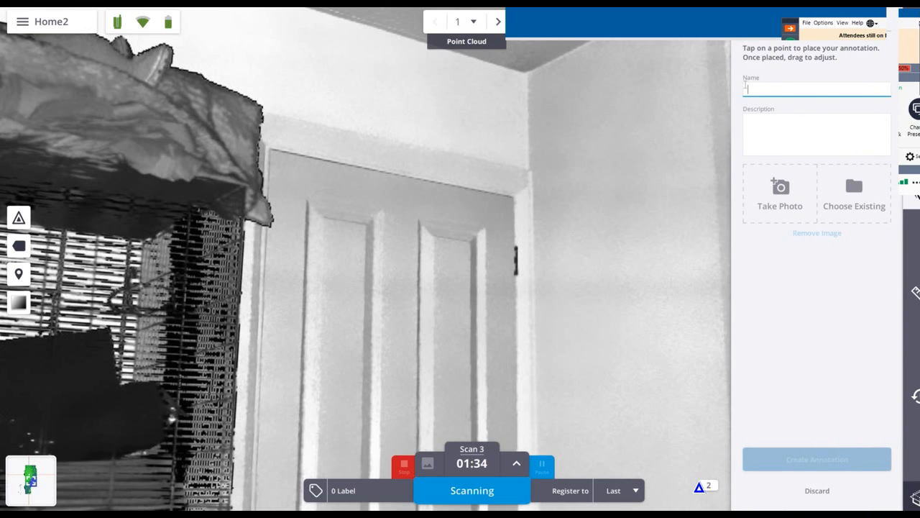
pyautogui.write('Door')
pyautogui.click(400, 233)
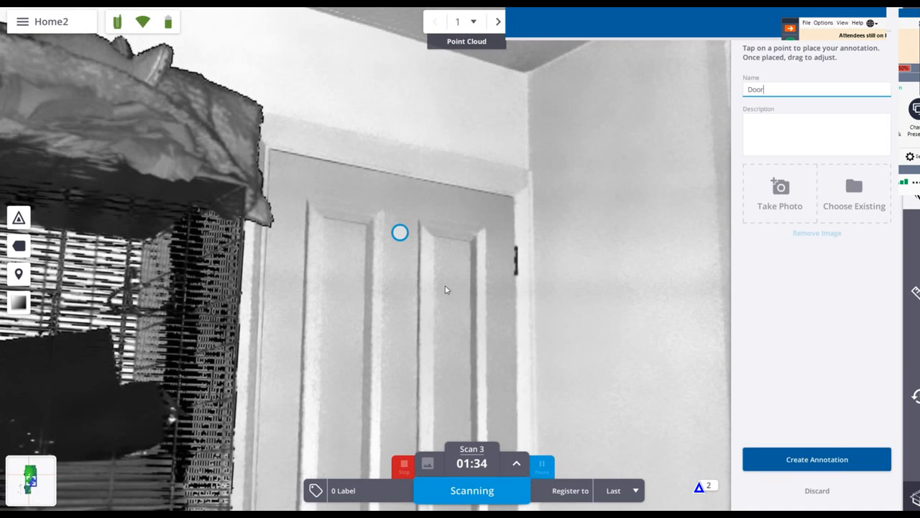
pyautogui.click(817, 459)
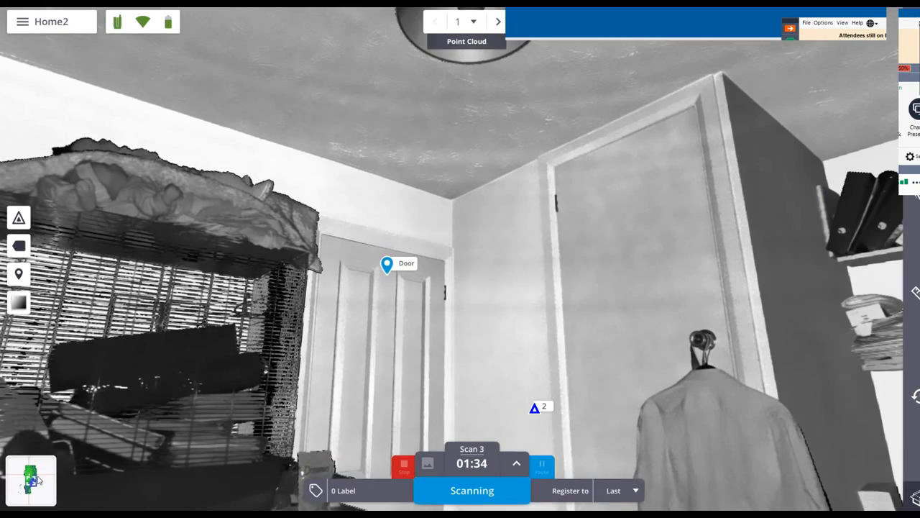
pyautogui.click(35, 476)
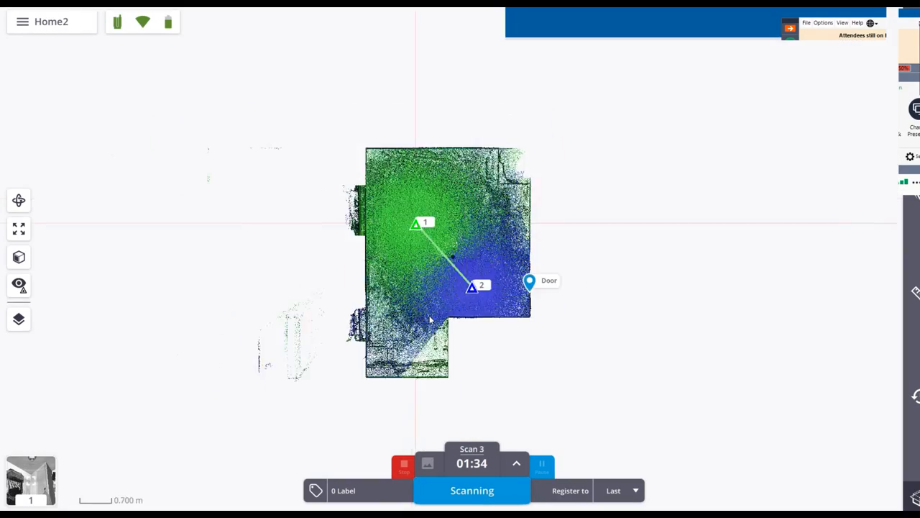
# Inspect the Door annotation and the third scan in plan view, and check which stations the fourth scan can register to
pyautogui.scroll(3, 494, 287)
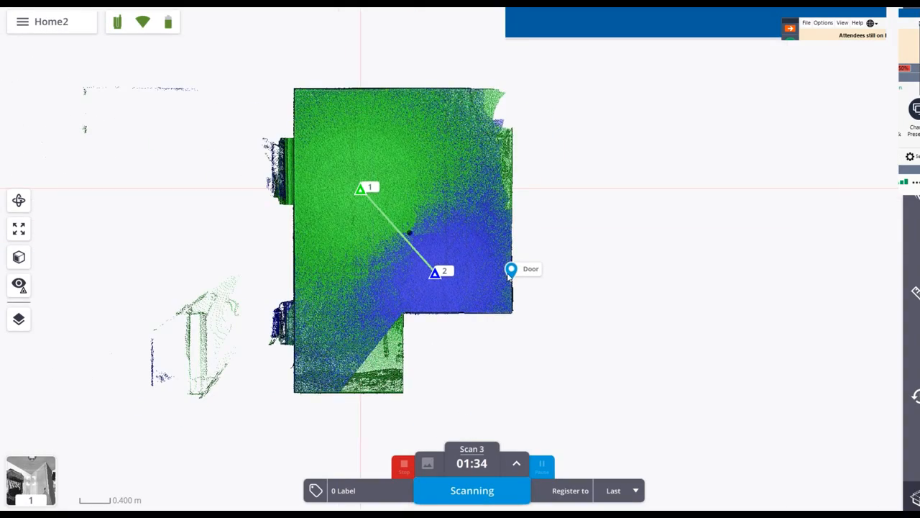
pyautogui.scroll(3, 515, 282)
pyautogui.scroll(-4, 515, 281)
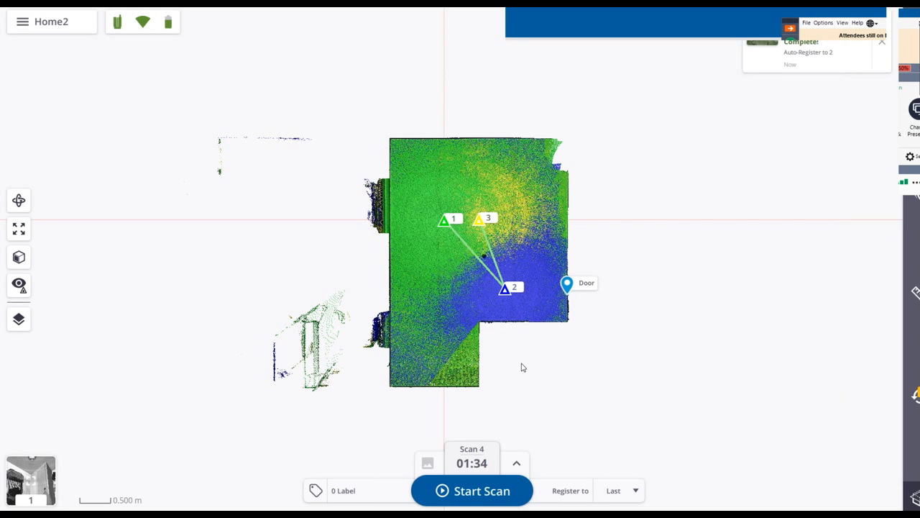
pyautogui.scroll(2, 489, 248)
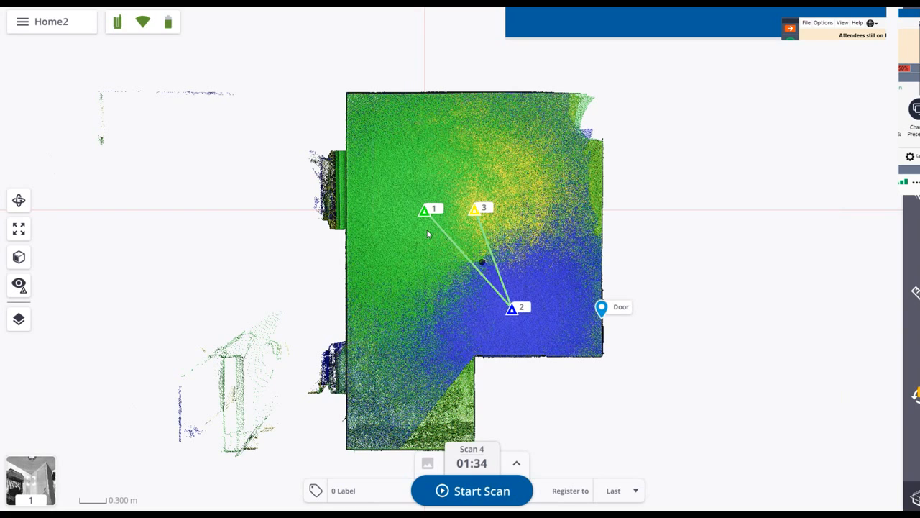
pyautogui.click(636, 492)
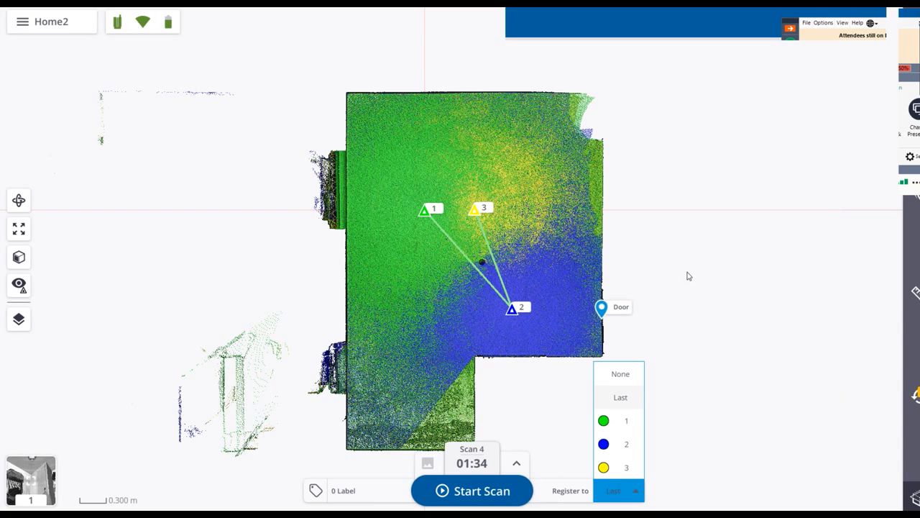
pyautogui.click(690, 249)
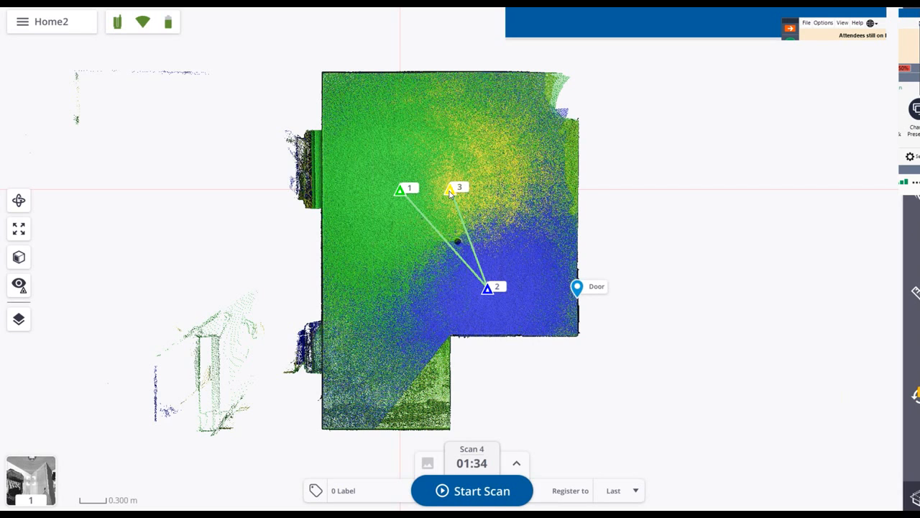
# Break scan 3's link to scan 2, and reposition scan 3 rotated beside the room's point cloud
pyautogui.click(450, 193)
pyautogui.click(467, 229)
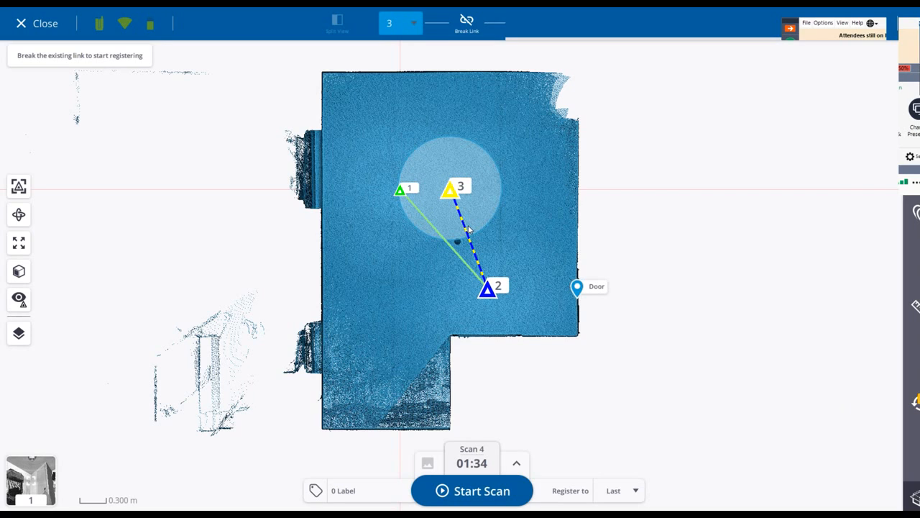
pyautogui.click(466, 23)
pyautogui.moveTo(453, 192)
pyautogui.mouseDown()
pyautogui.moveTo(643, 195)
pyautogui.moveTo(357, 222)
pyautogui.moveTo(643, 221)
pyautogui.moveTo(574, 214)
pyautogui.mouseUp()
pyautogui.moveTo(299, 211)
pyautogui.mouseDown()
pyautogui.moveTo(291, 215)
pyautogui.moveTo(621, 221)
pyautogui.moveTo(253, 217)
pyautogui.mouseUp()
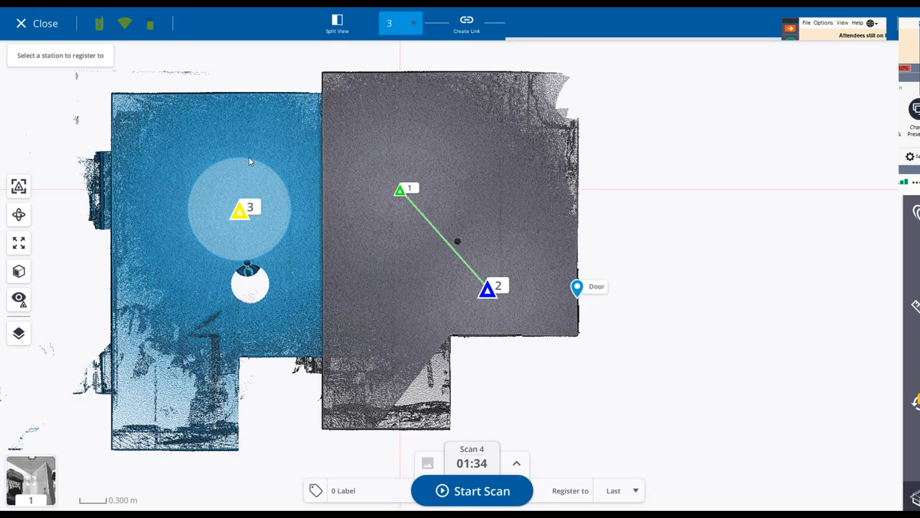
pyautogui.moveTo(250, 161); pyautogui.dragTo(257, 190)
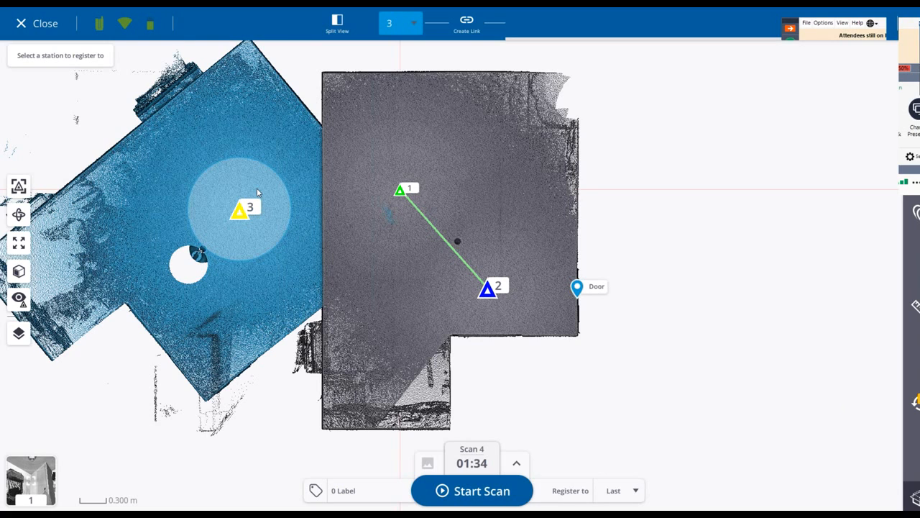
pyautogui.click(415, 151)
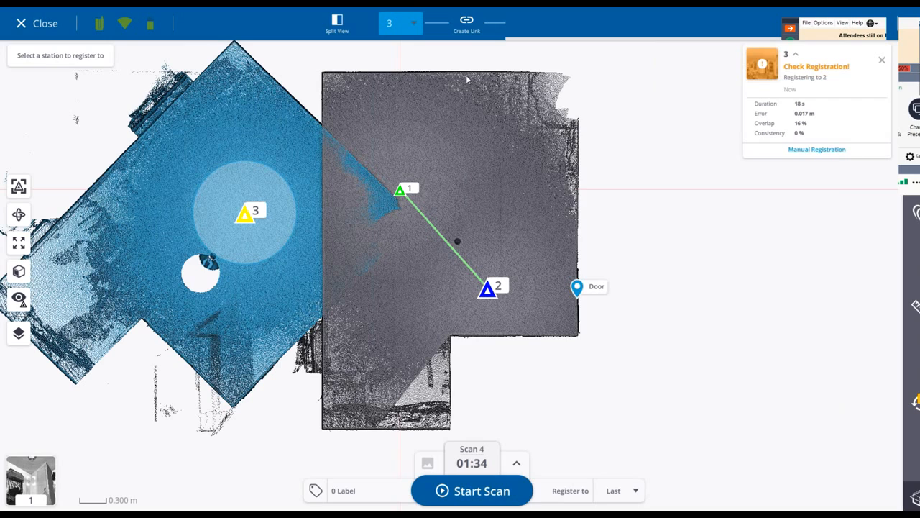
# Rotate scan 3 upright, align it over the other two scans, and register it to scan 2
pyautogui.moveTo(250, 220)
pyautogui.mouseDown()
pyautogui.moveTo(234, 220)
pyautogui.moveTo(241, 206)
pyautogui.moveTo(238, 223)
pyautogui.mouseUp()
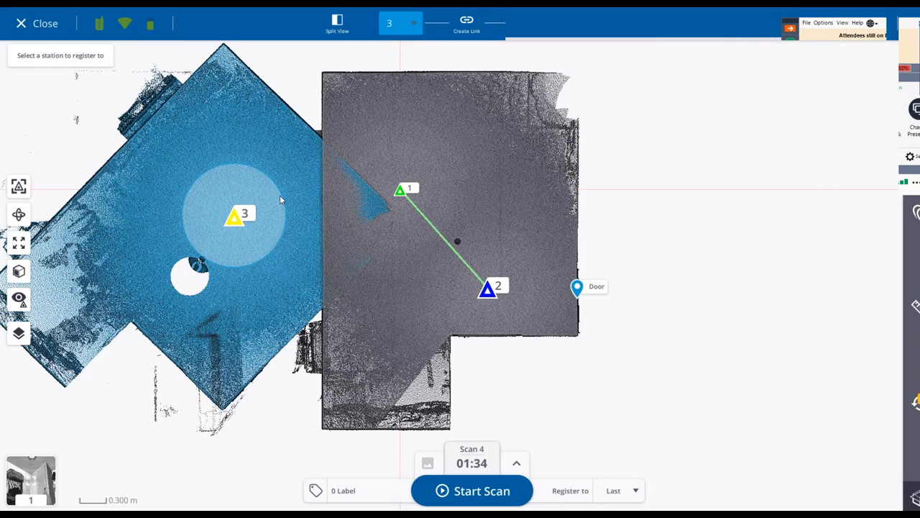
pyautogui.moveTo(281, 195)
pyautogui.mouseDown()
pyautogui.moveTo(259, 150)
pyautogui.moveTo(229, 134)
pyautogui.moveTo(261, 152)
pyautogui.mouseUp()
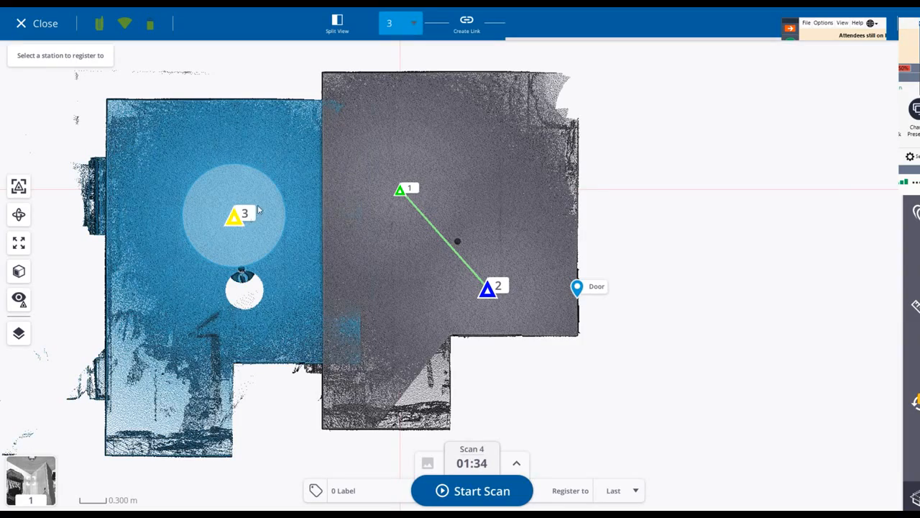
pyautogui.moveTo(237, 220)
pyautogui.mouseDown()
pyautogui.moveTo(434, 216)
pyautogui.moveTo(464, 191)
pyautogui.moveTo(444, 204)
pyautogui.moveTo(292, 184)
pyautogui.moveTo(462, 197)
pyautogui.mouseUp()
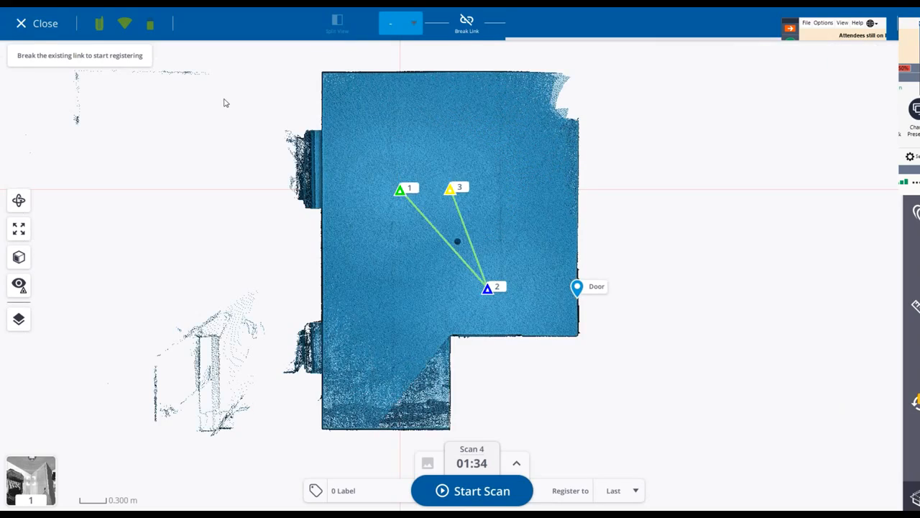
# Break the restored link between scans 3 and 2, and move scan 3 out of alignment, partly overlapping the room
pyautogui.scroll(3, 419, 216)
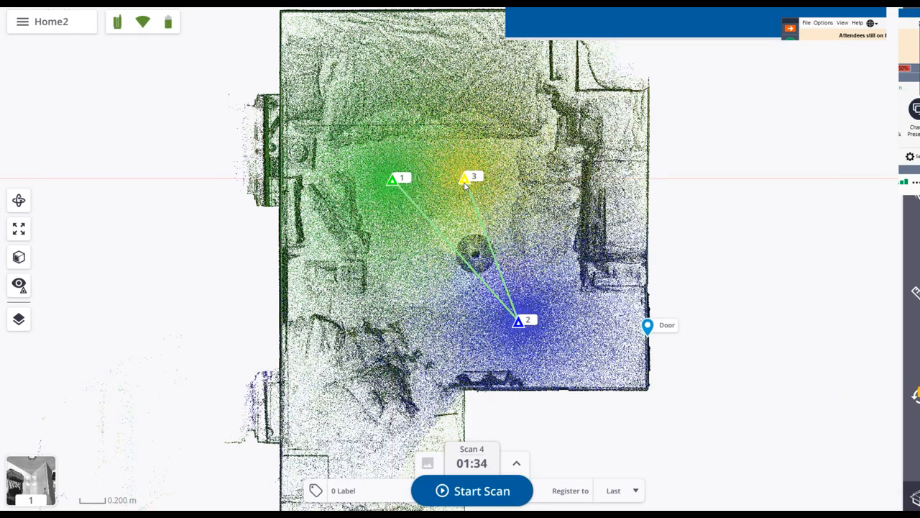
pyautogui.click(465, 181)
pyautogui.click(503, 212)
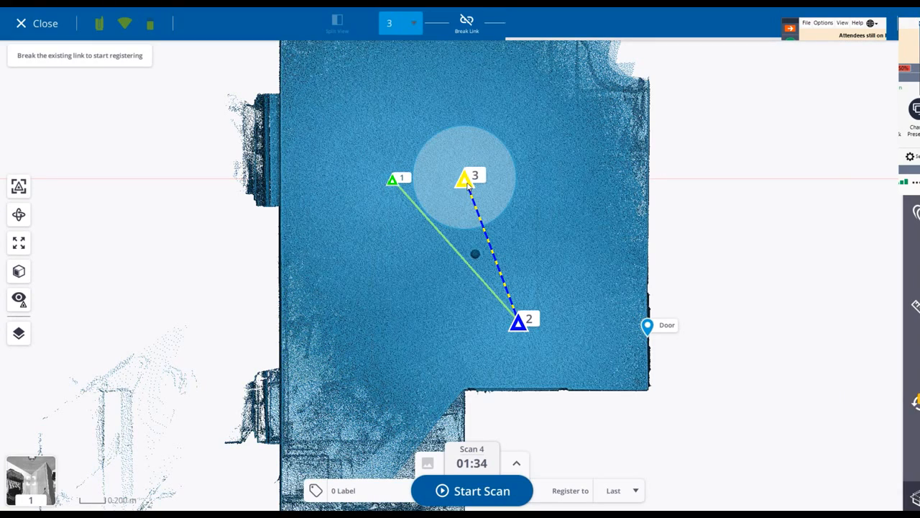
pyautogui.click(468, 23)
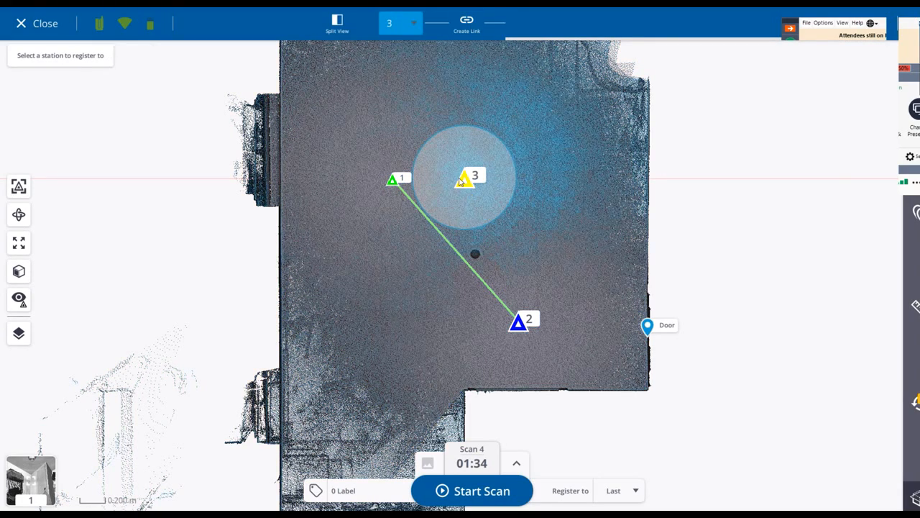
pyautogui.moveTo(445, 184)
pyautogui.mouseDown()
pyautogui.moveTo(288, 232)
pyautogui.moveTo(355, 247)
pyautogui.mouseUp()
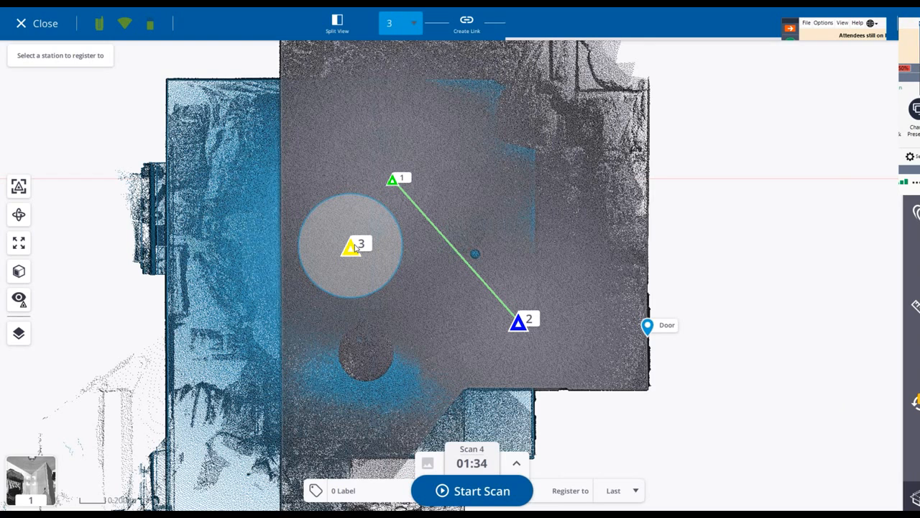
# Register scan 3 to scan 2 in split view with two common points: the bedroom window's upper corner and the nearby ceiling corner
pyautogui.click(338, 23)
pyautogui.moveTo(155, 226); pyautogui.dragTo(274, 227)
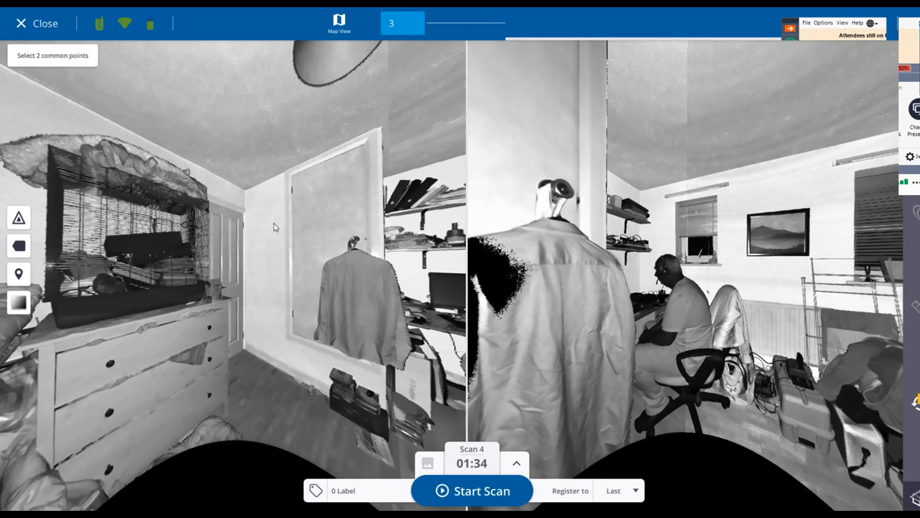
pyautogui.moveTo(843, 219); pyautogui.dragTo(586, 212)
pyautogui.moveTo(86, 251); pyautogui.dragTo(288, 253)
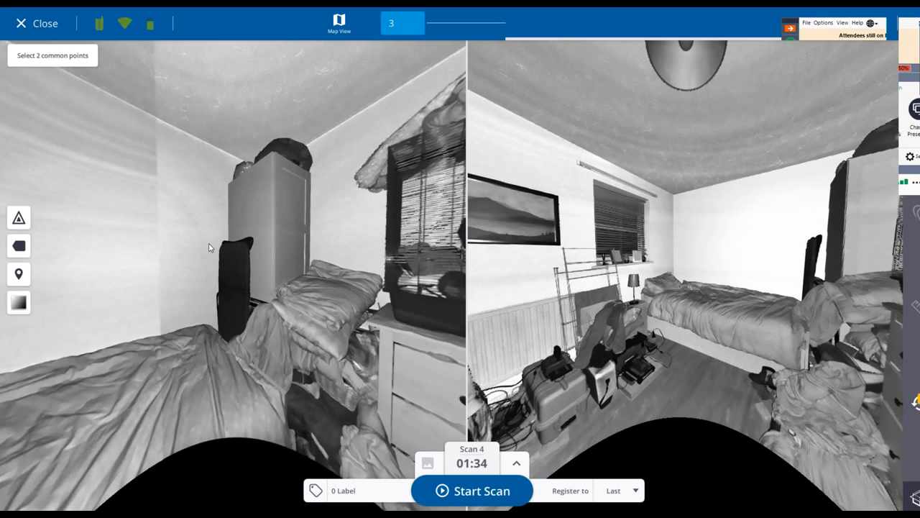
pyautogui.moveTo(209, 247); pyautogui.dragTo(367, 243)
pyautogui.moveTo(147, 232); pyautogui.dragTo(333, 233)
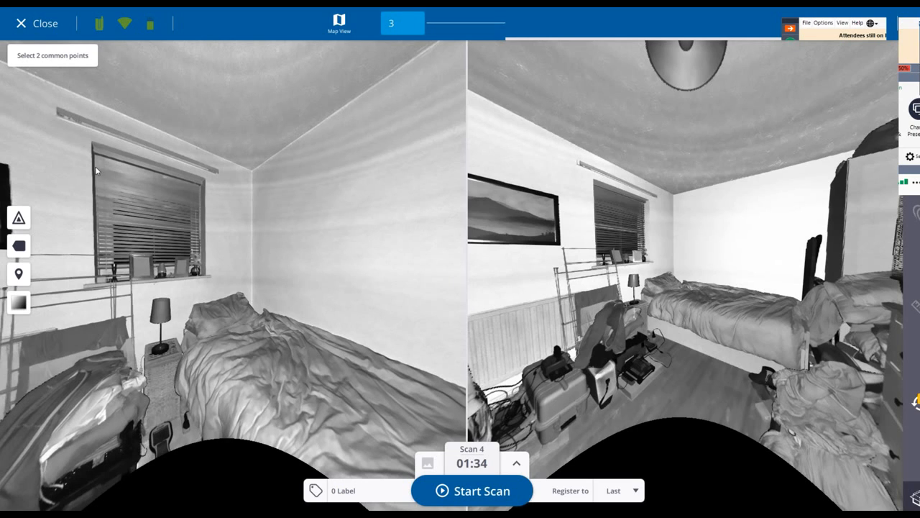
pyautogui.click(90, 142)
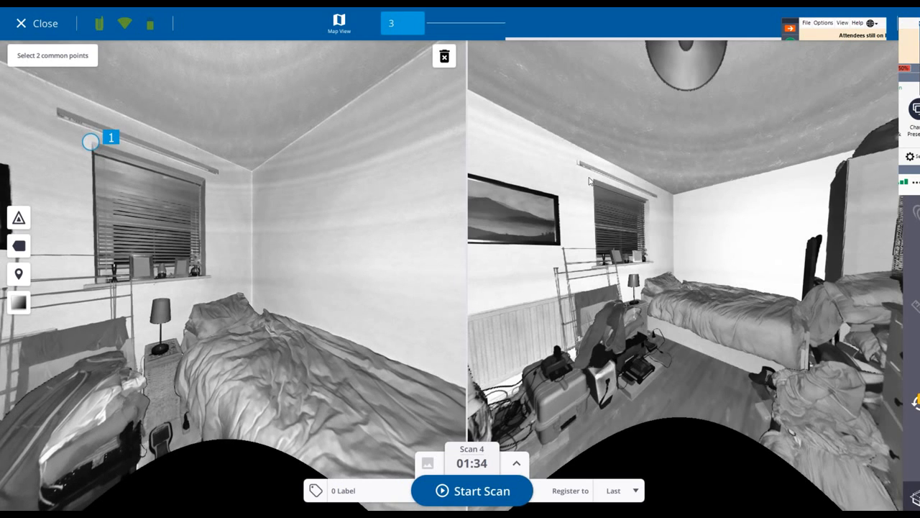
pyautogui.click(593, 178)
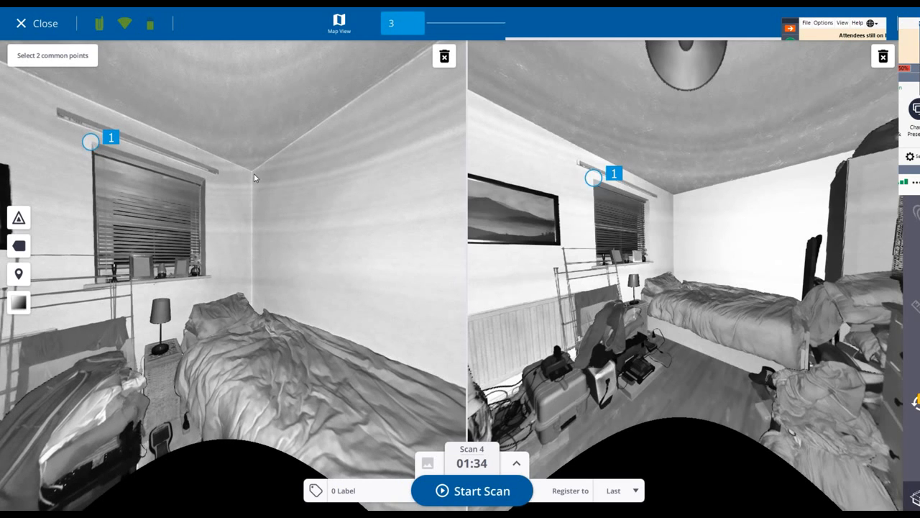
pyautogui.click(675, 195)
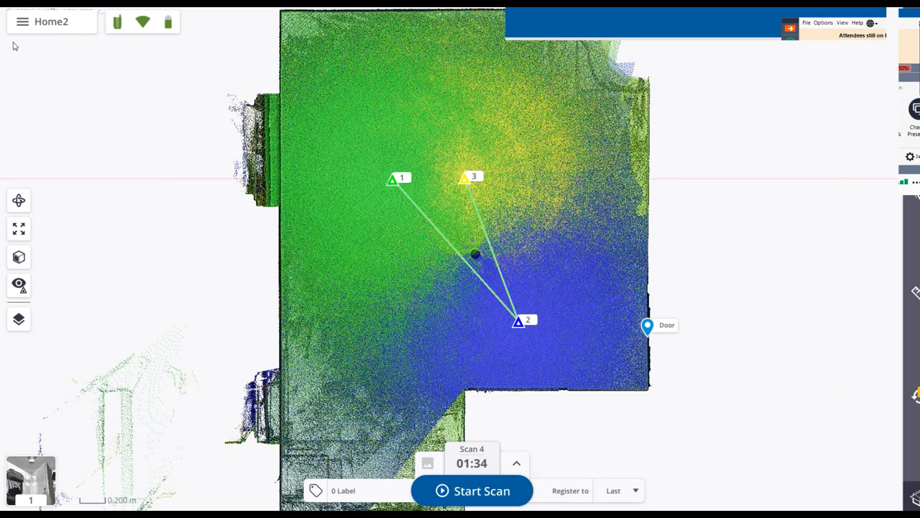
# Refine the Home2 project, examine the per-station error, overlap and consistency in the registration report, and close it without saving
pyautogui.click(22, 23)
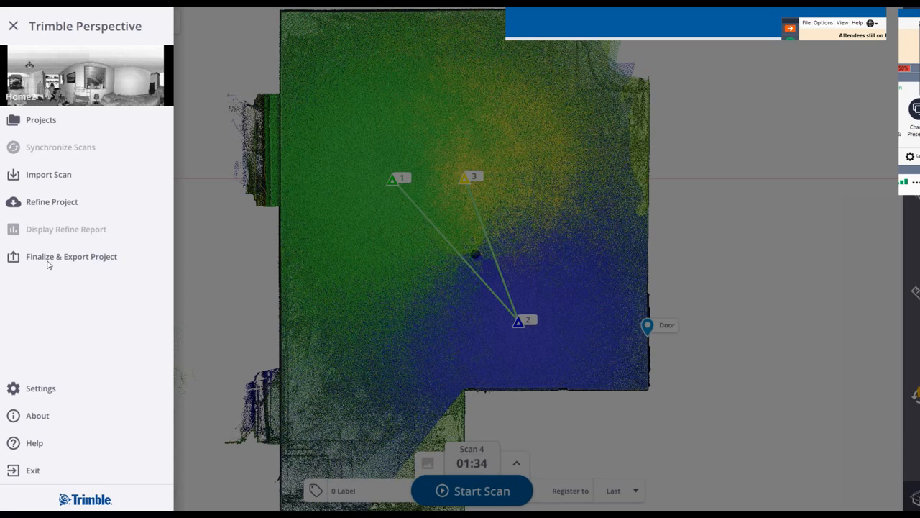
pyautogui.click(52, 204)
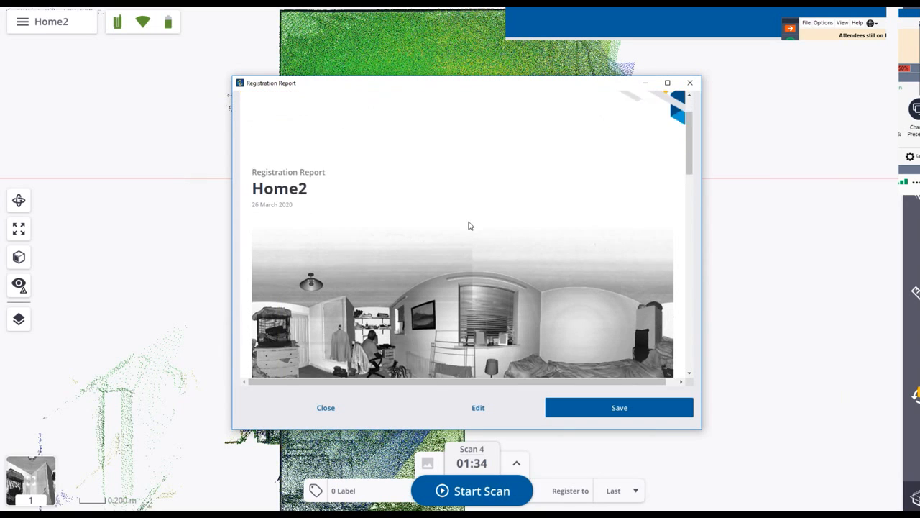
pyautogui.scroll(-10, 468, 225)
pyautogui.scroll(-8, 468, 226)
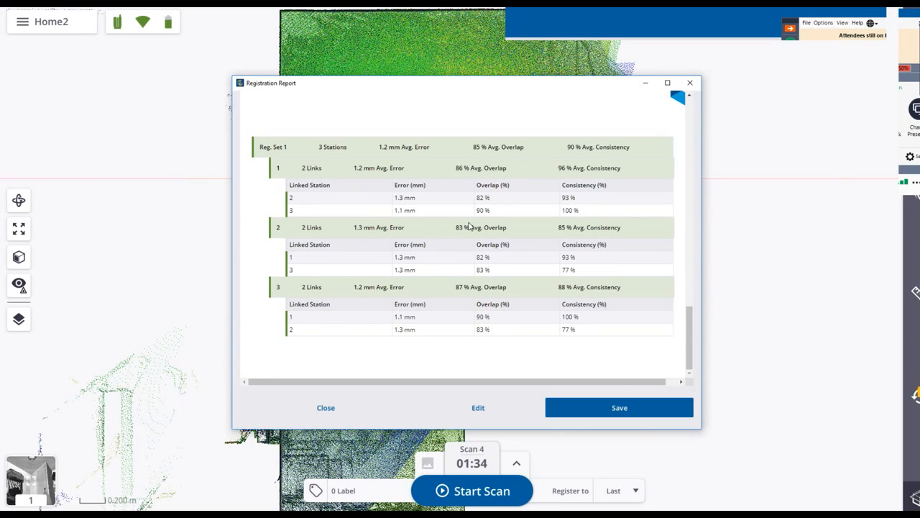
pyautogui.scroll(2, 518, 210)
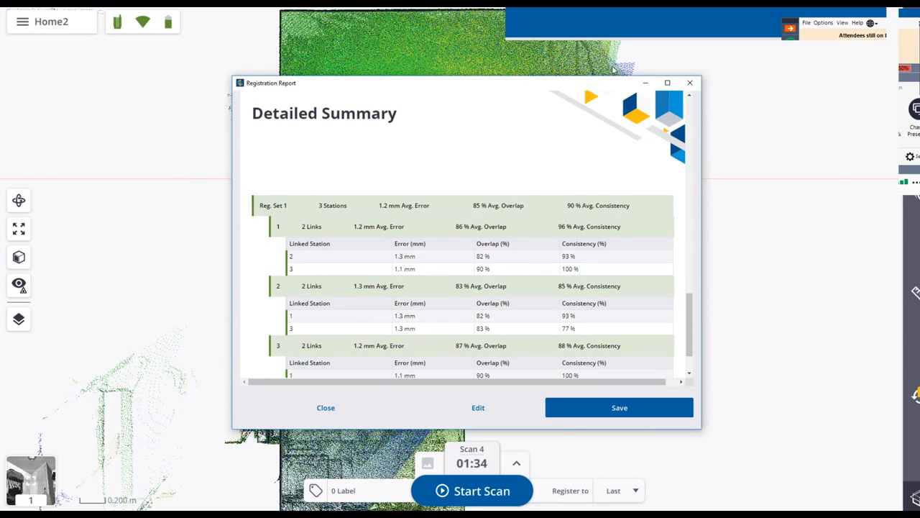
pyautogui.click(325, 408)
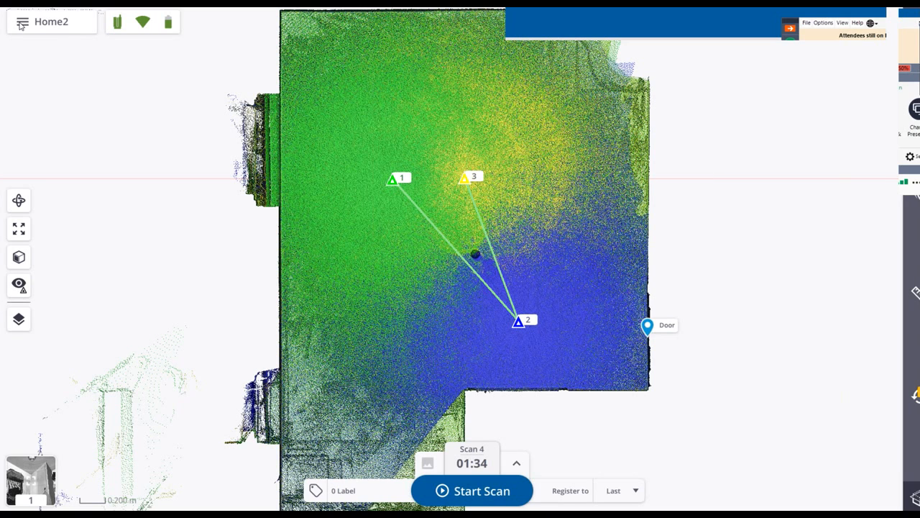
# Examine the finalize and export options, including point cloud colorization, high-quality panoramas and the export file formats, and leave without exporting
pyautogui.click(22, 23)
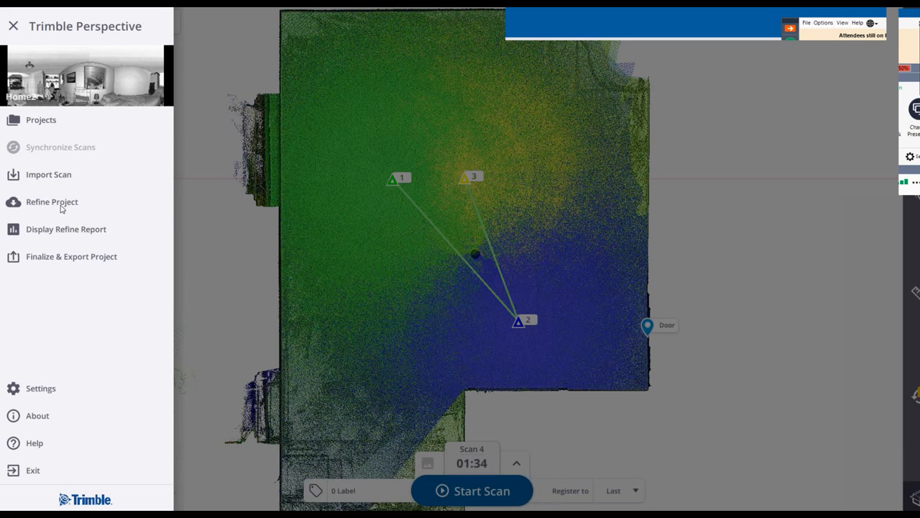
pyautogui.click(68, 258)
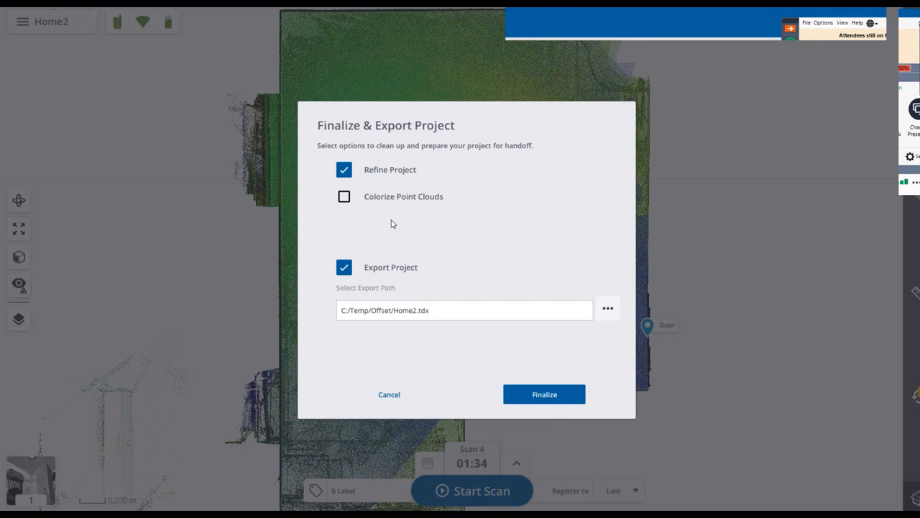
pyautogui.click(351, 201)
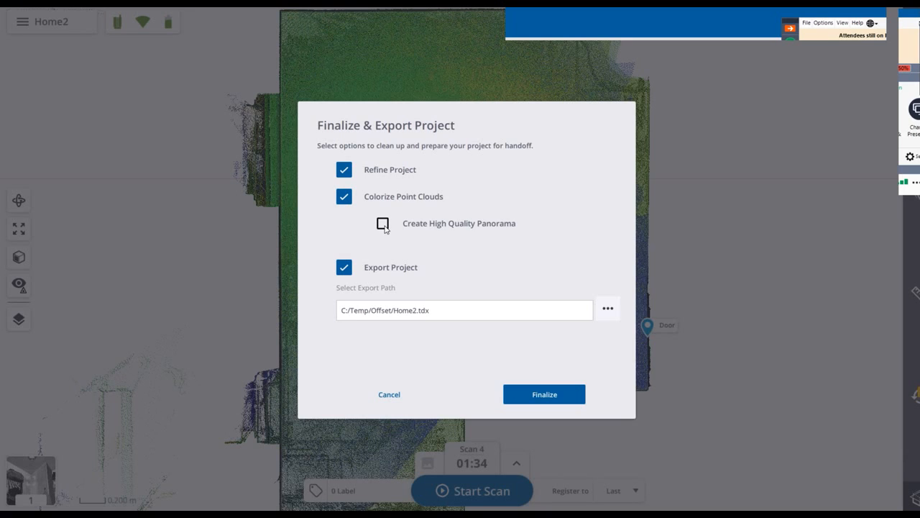
pyautogui.click(347, 200)
pyautogui.click(608, 309)
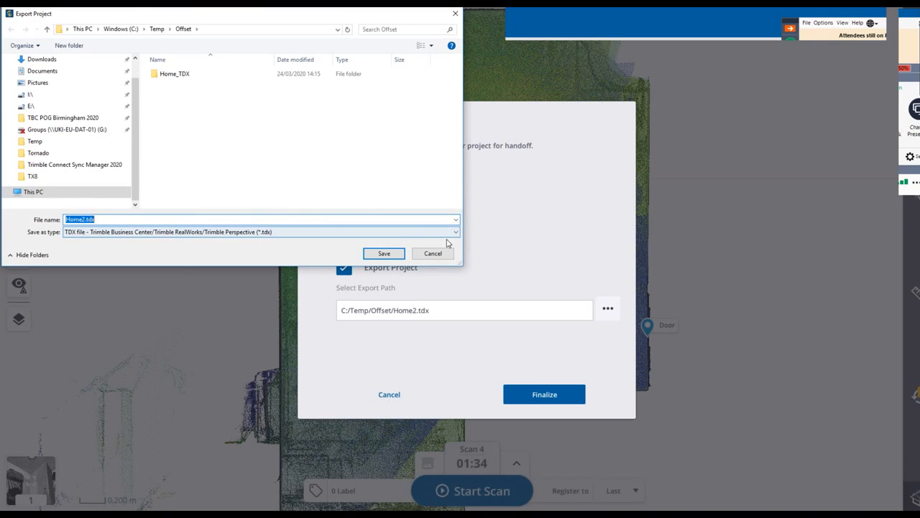
pyautogui.click(456, 232)
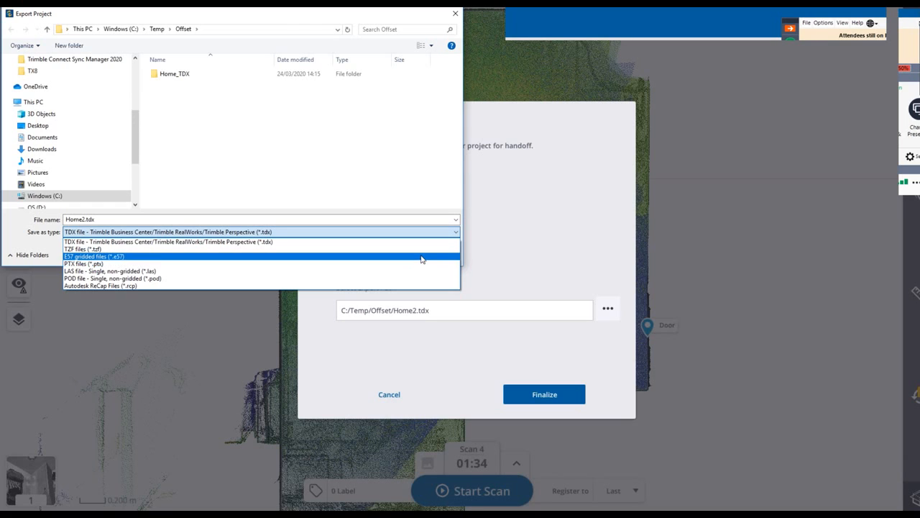
pyautogui.click(427, 239)
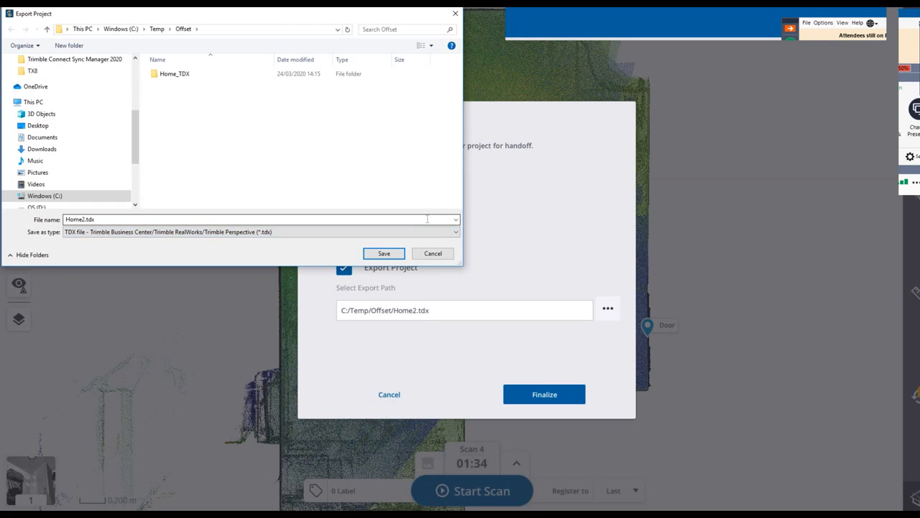
pyautogui.click(433, 255)
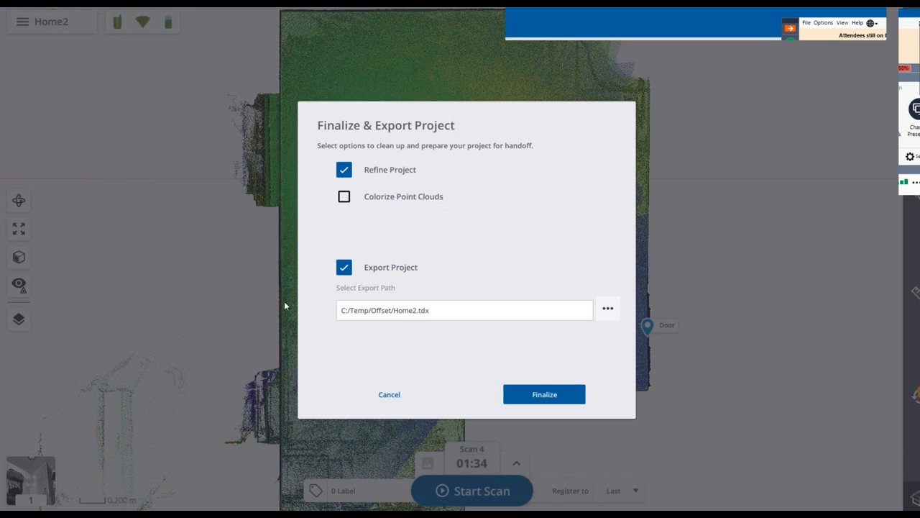
pyautogui.click(390, 395)
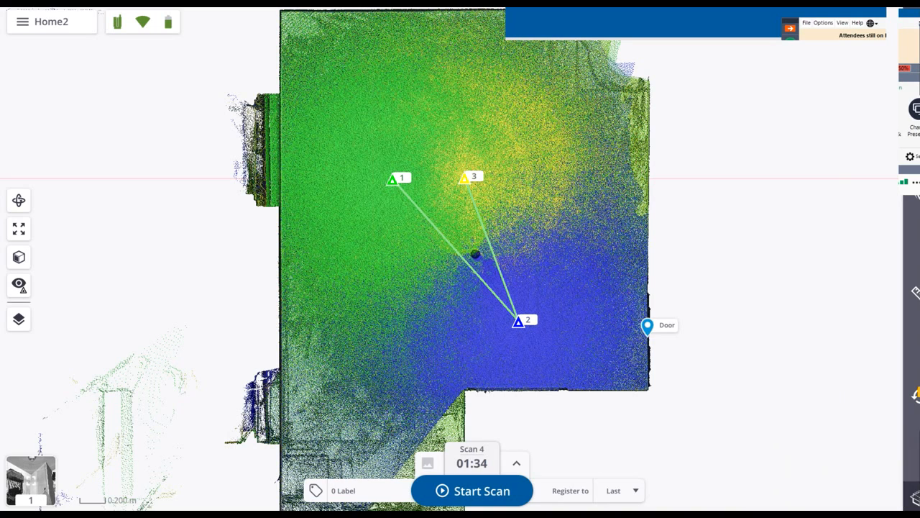
# Switch to the PowerPoint webinar presentation and start the slide show from slide 27, "The Right Solution for the Right Application"
pyautogui.hotkey('alt', 'Tab')
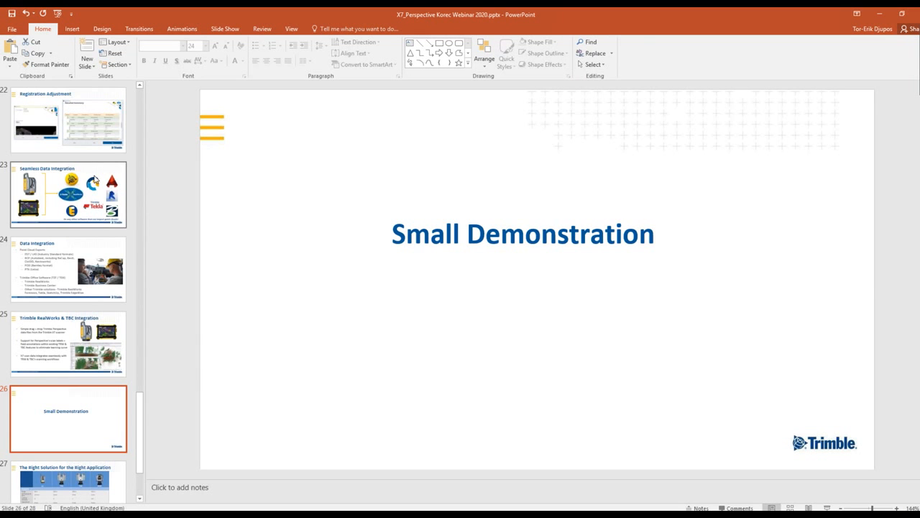
pyautogui.click(81, 478)
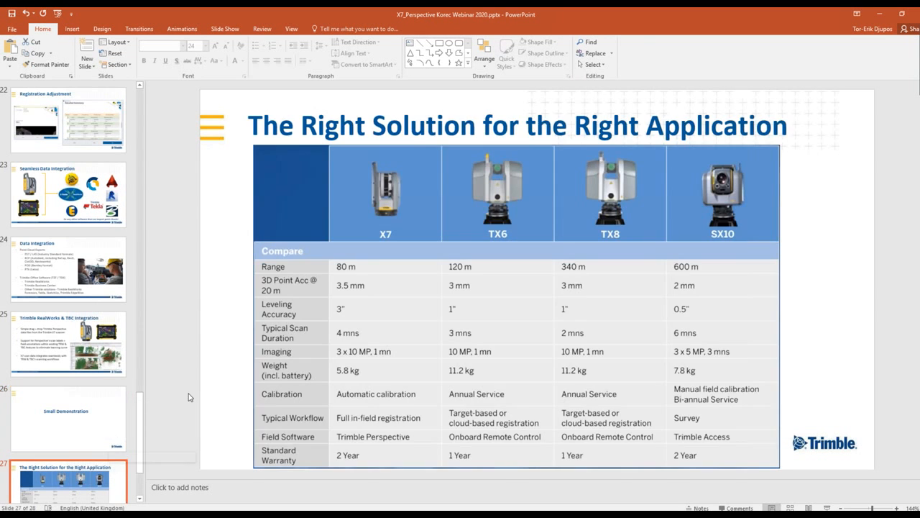
pyautogui.click(827, 507)
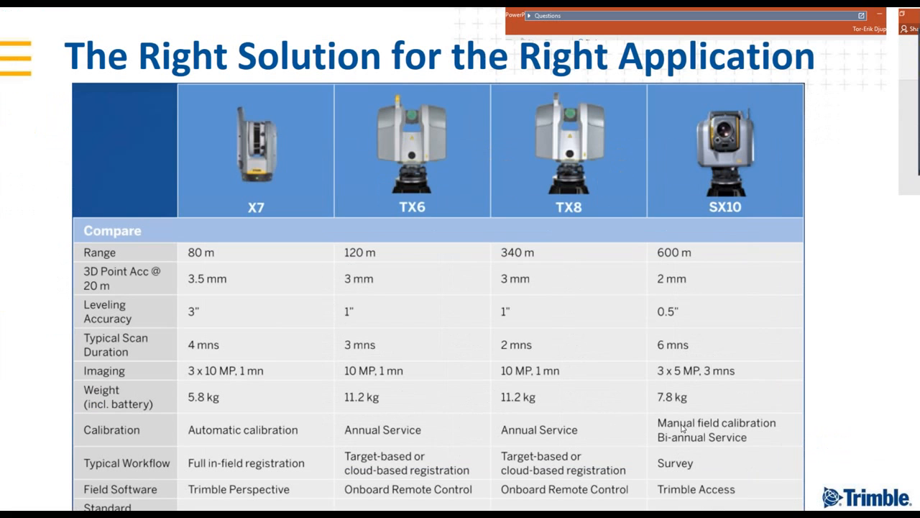